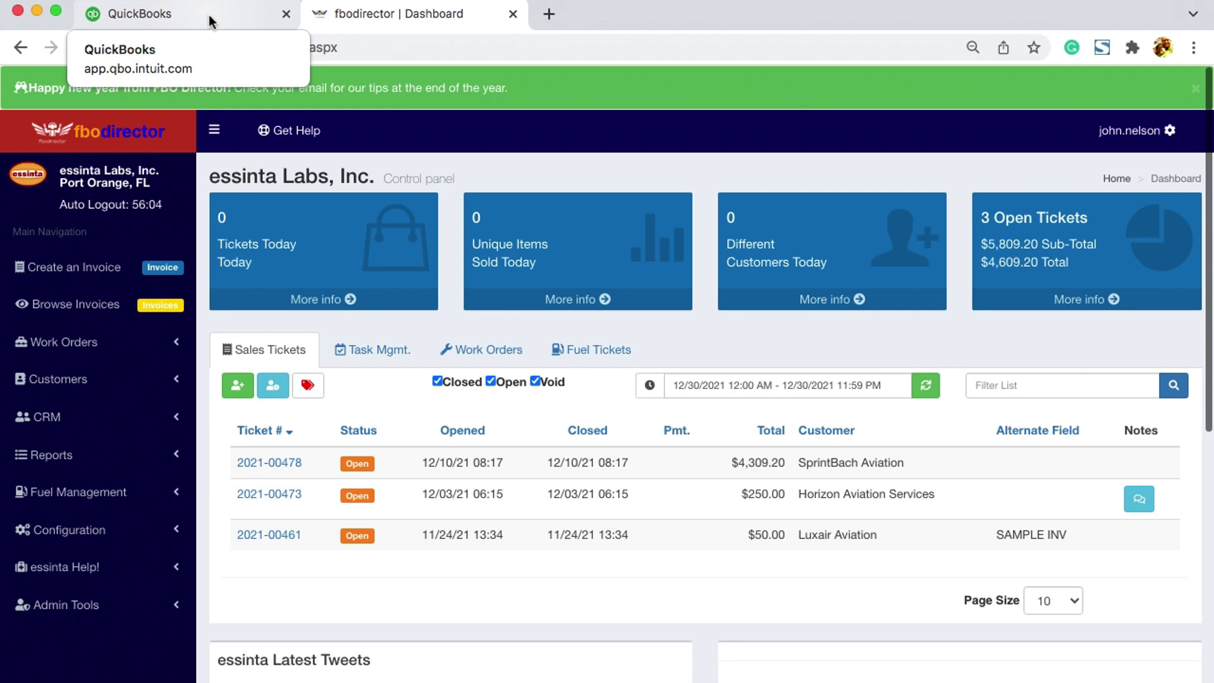
# Step: Switch to QuickBooks Online and look through the Products and Services list for the Flightbridge Add On item
pyautogui.click(211, 21)
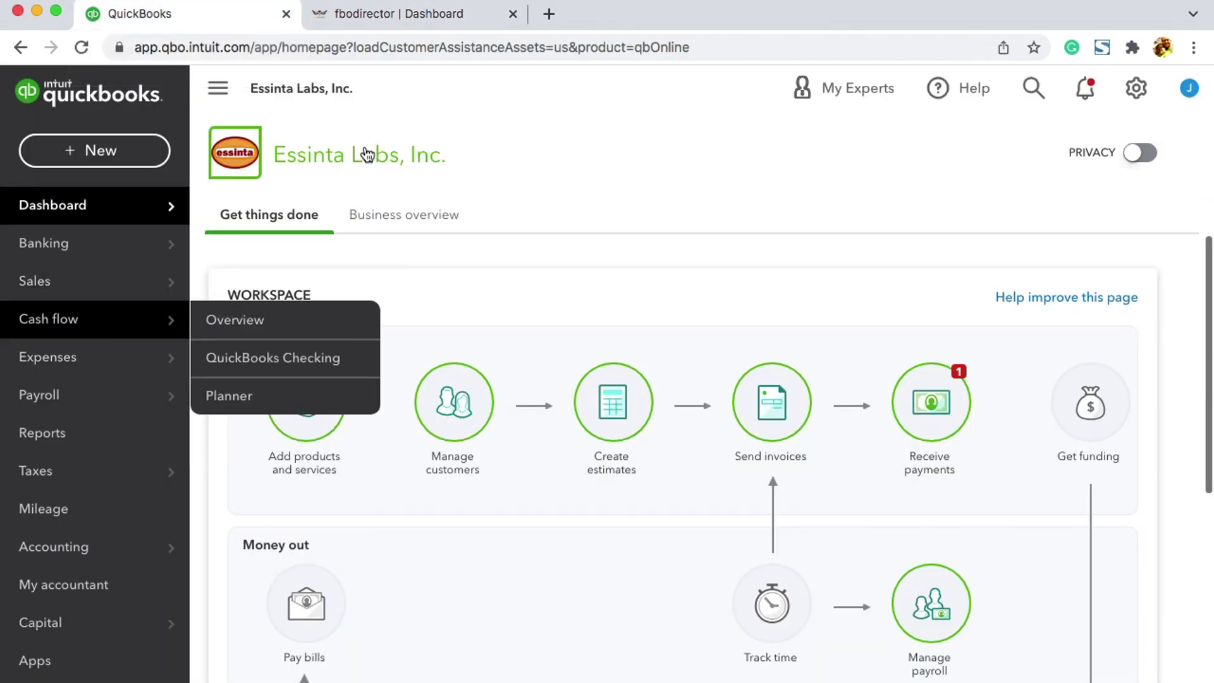
pyautogui.click(1144, 95)
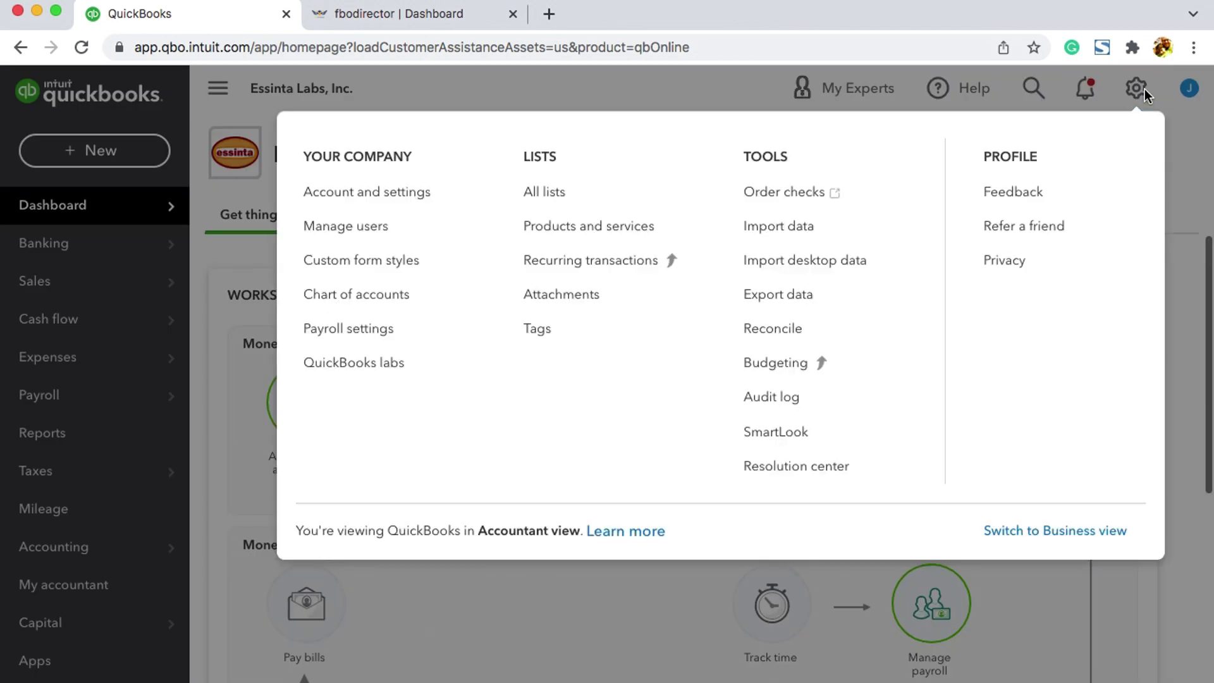
pyautogui.click(600, 228)
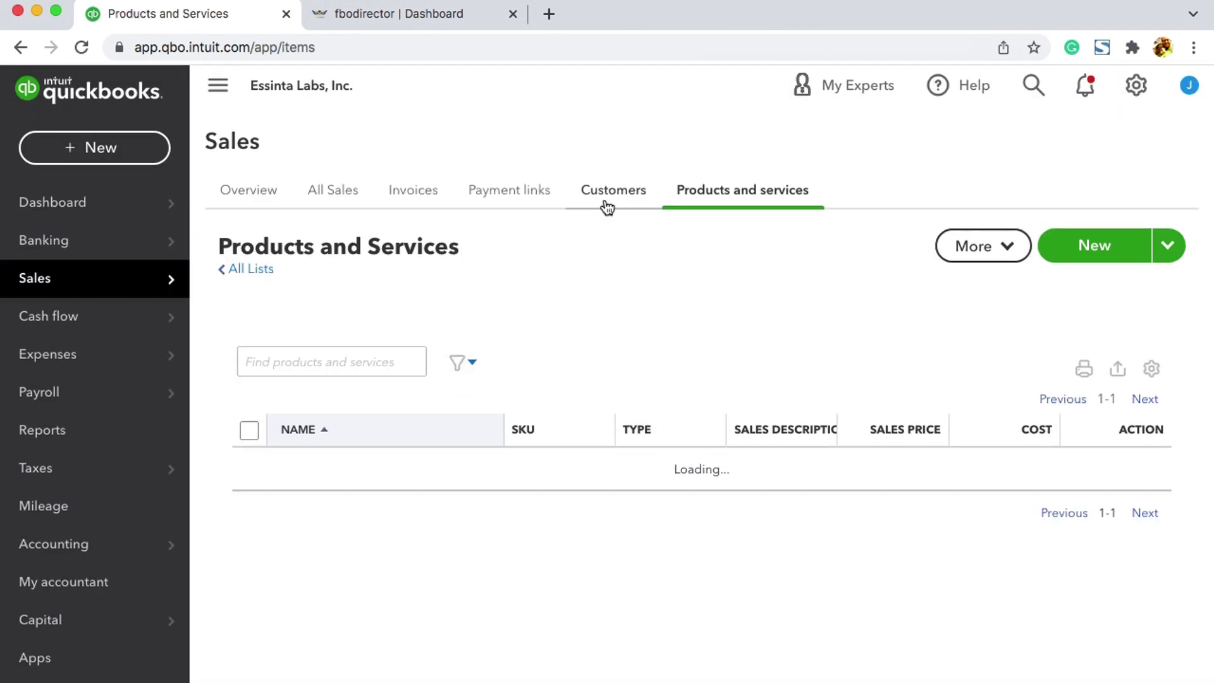
pyautogui.scroll(-7, 591, 290)
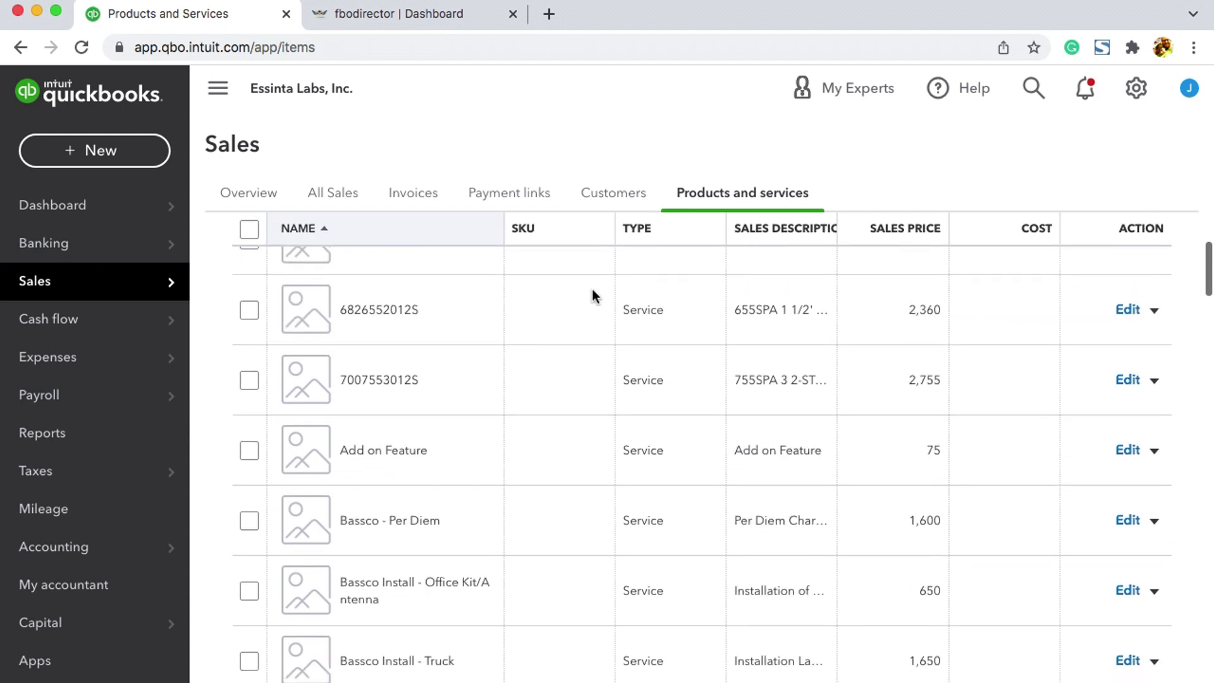
pyautogui.scroll(-10, 591, 289)
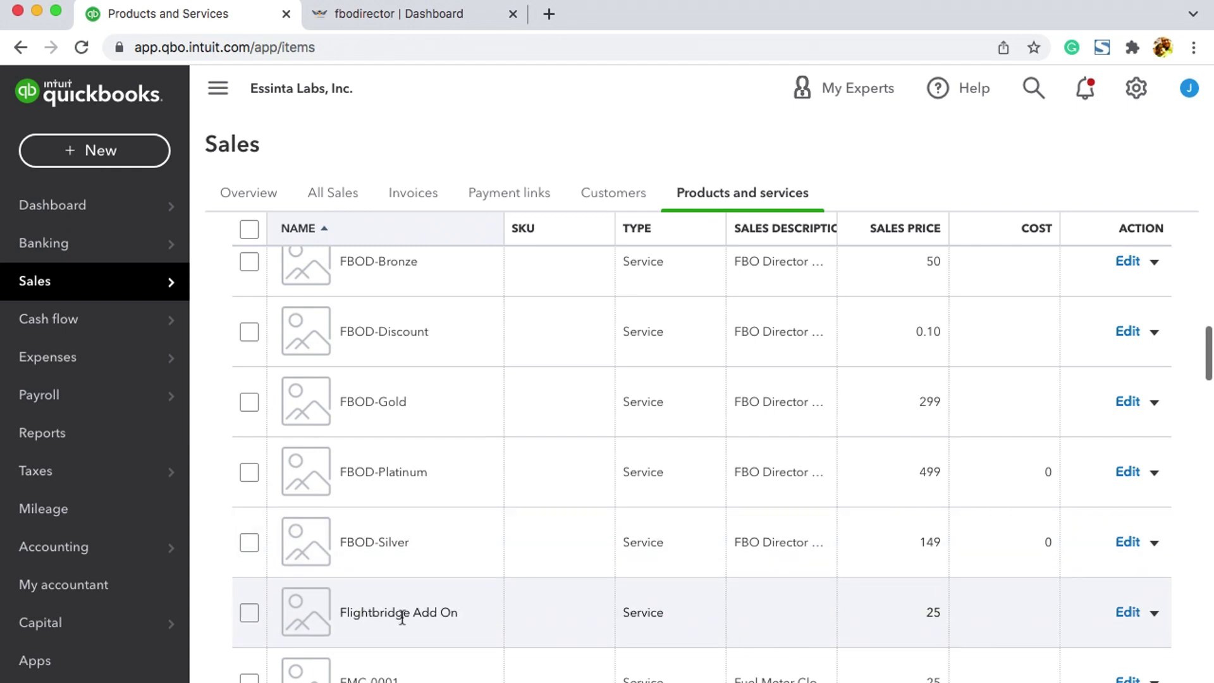
# Step: Switch to FBO Director, open the product management list and filter it by "flight"
pyautogui.click(413, 13)
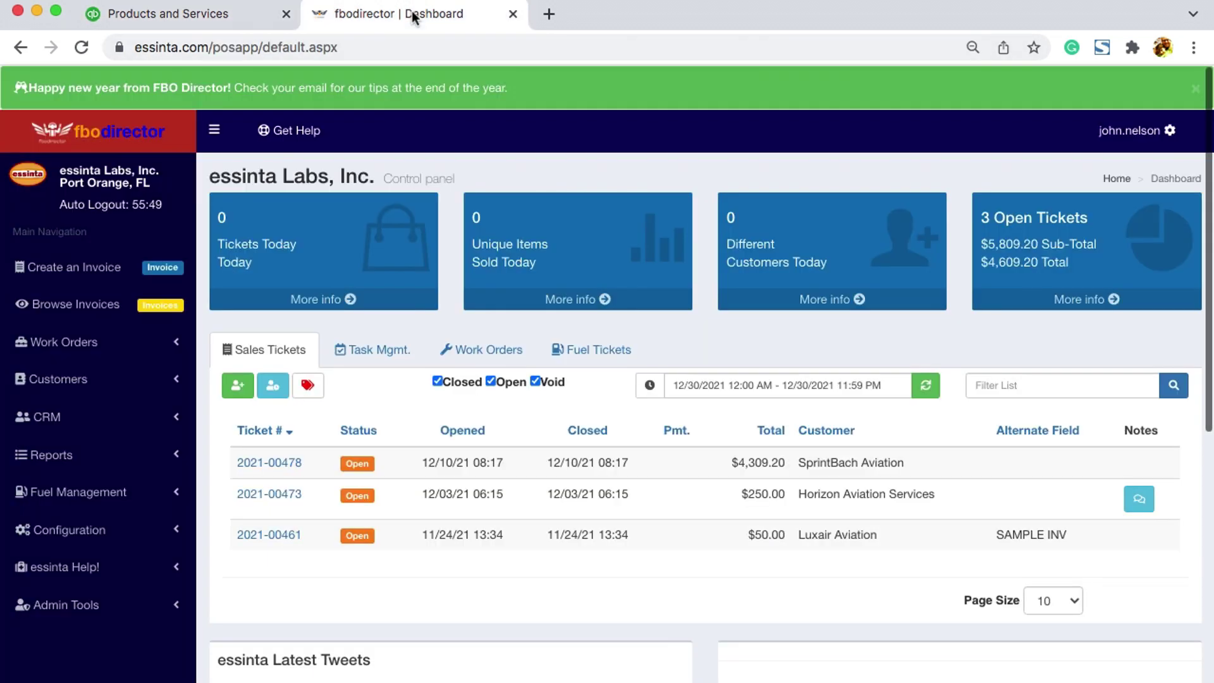
pyautogui.click(83, 531)
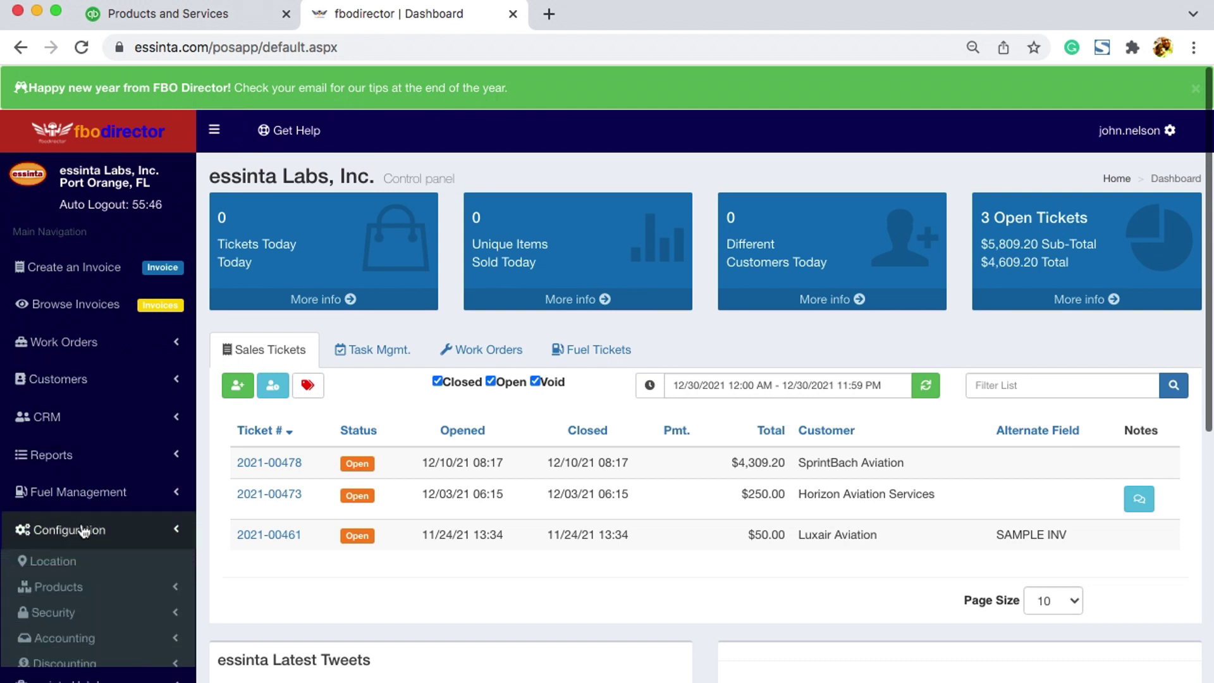
pyautogui.click(71, 587)
pyautogui.click(63, 612)
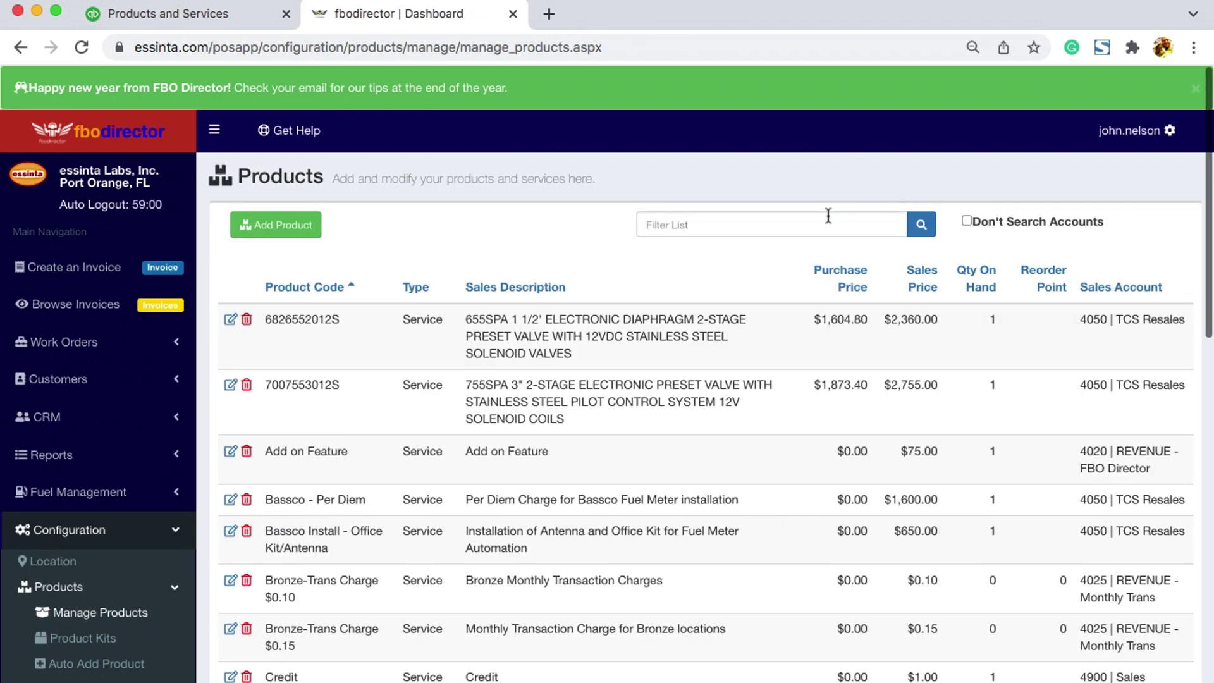
pyautogui.click(825, 224)
pyautogui.write('flight')
pyautogui.press('Return')
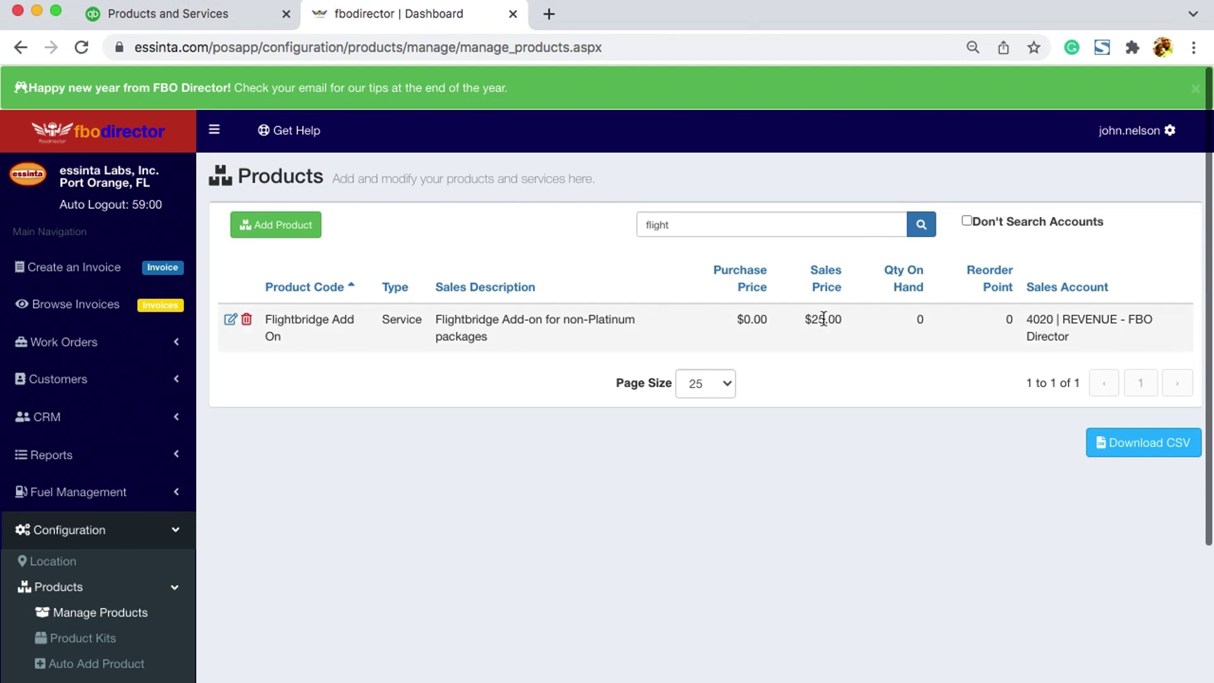
# Step: Open the Flightbridge Add On product for editing, check its sales description and save the record
pyautogui.click(230, 320)
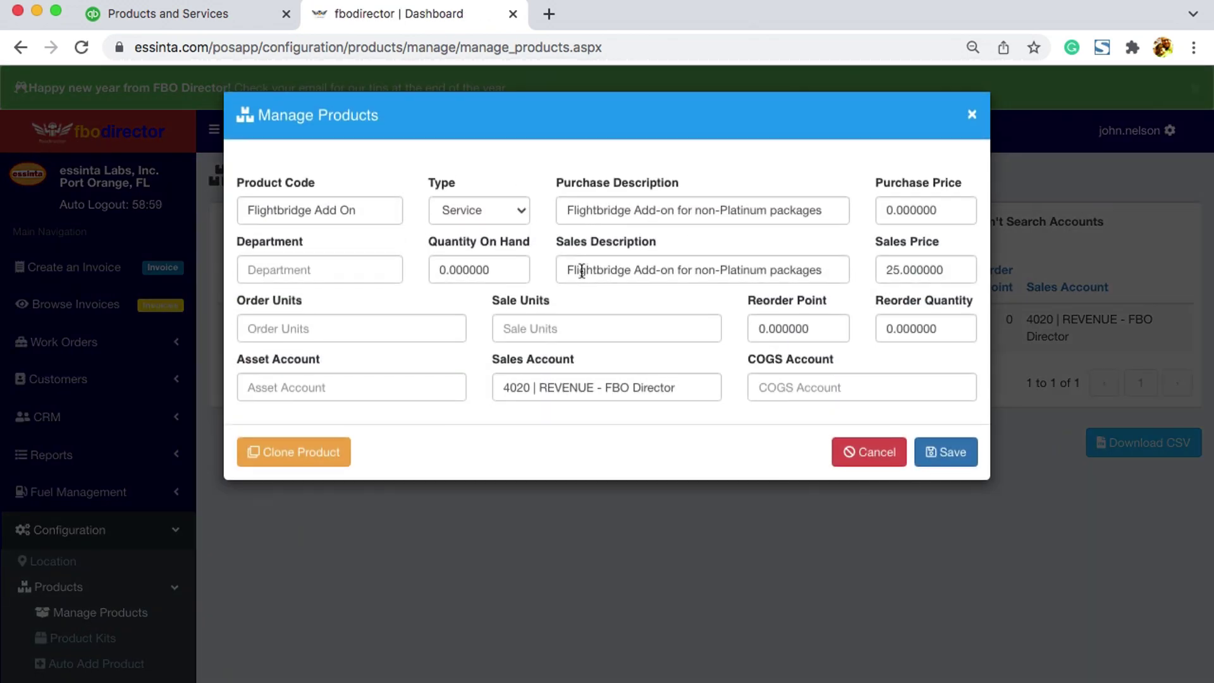
pyautogui.click(570, 272)
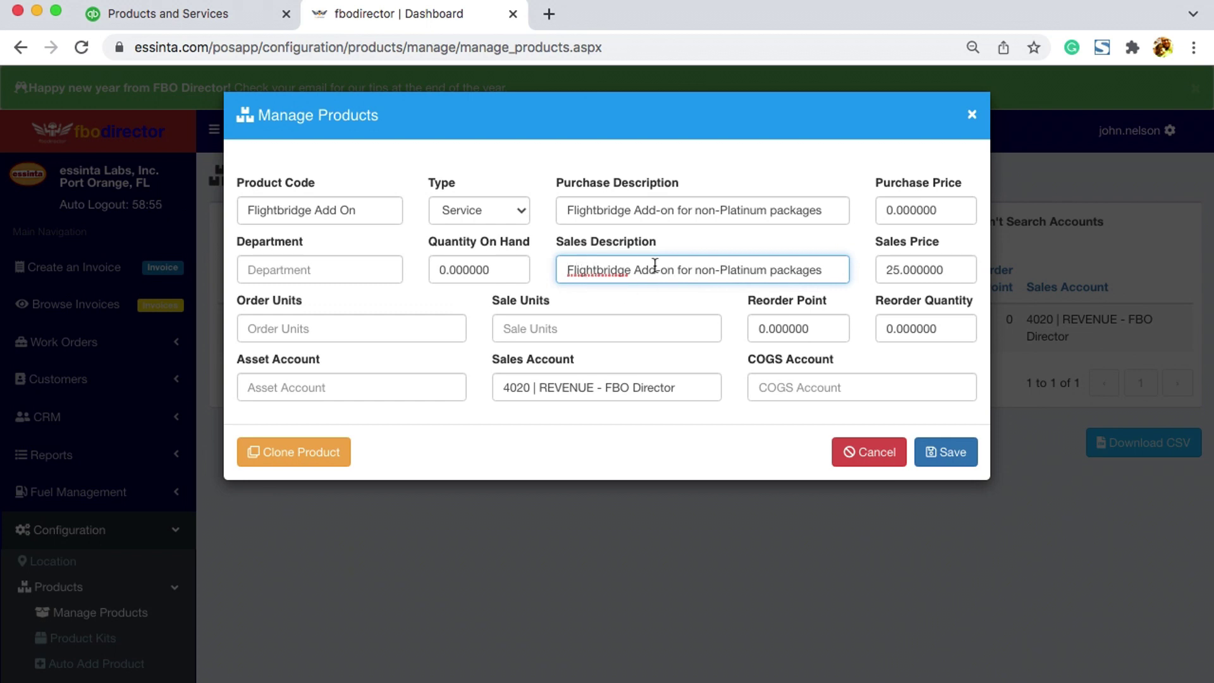
pyautogui.click(957, 454)
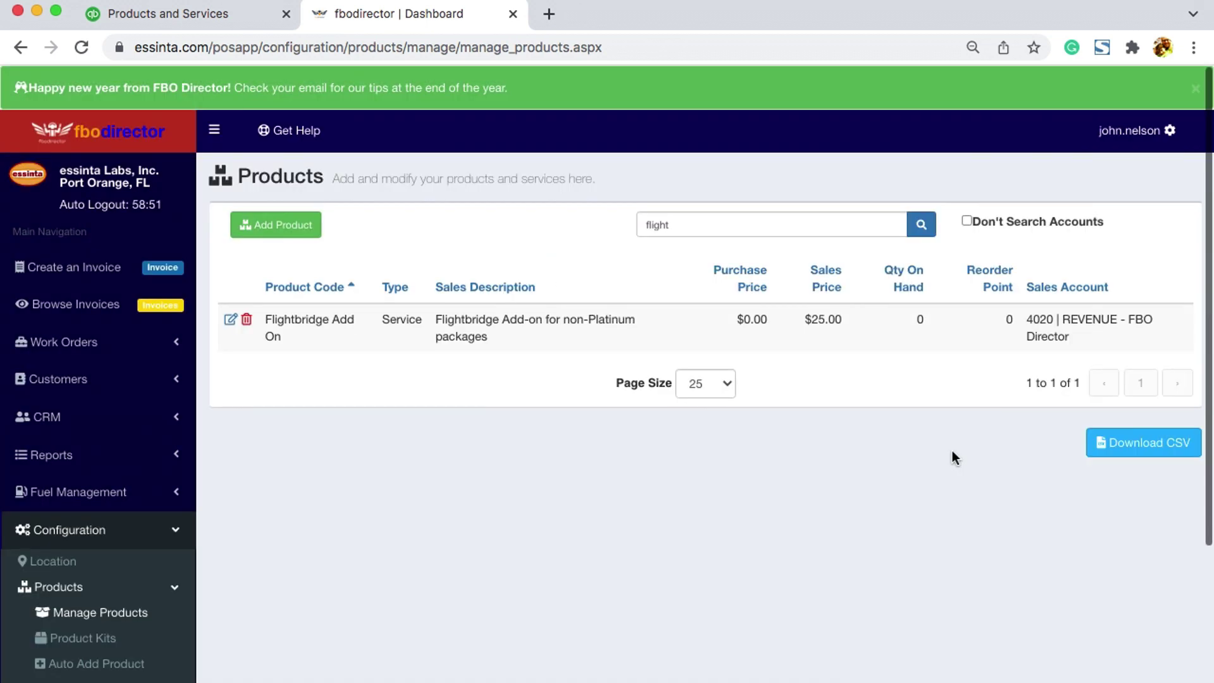
# Step: Generate a QuickBooks export of the chart of accounts, customers, items and sales transactions
pyautogui.scroll(-5, 79, 379)
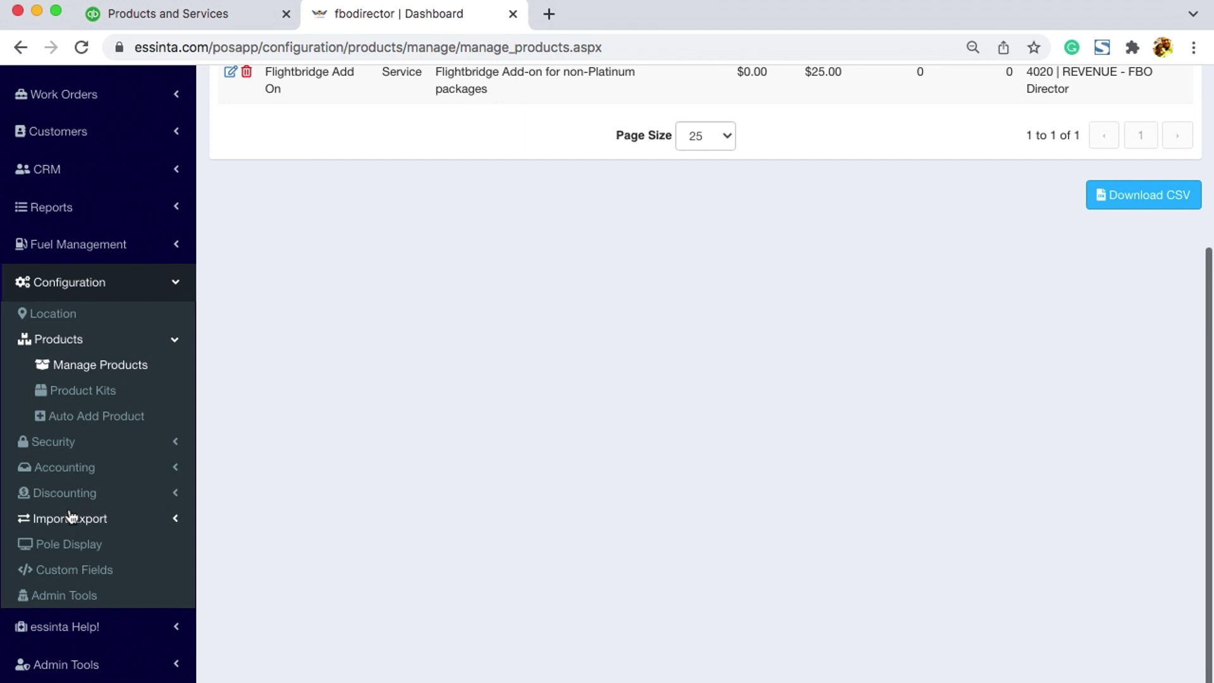
pyautogui.click(70, 517)
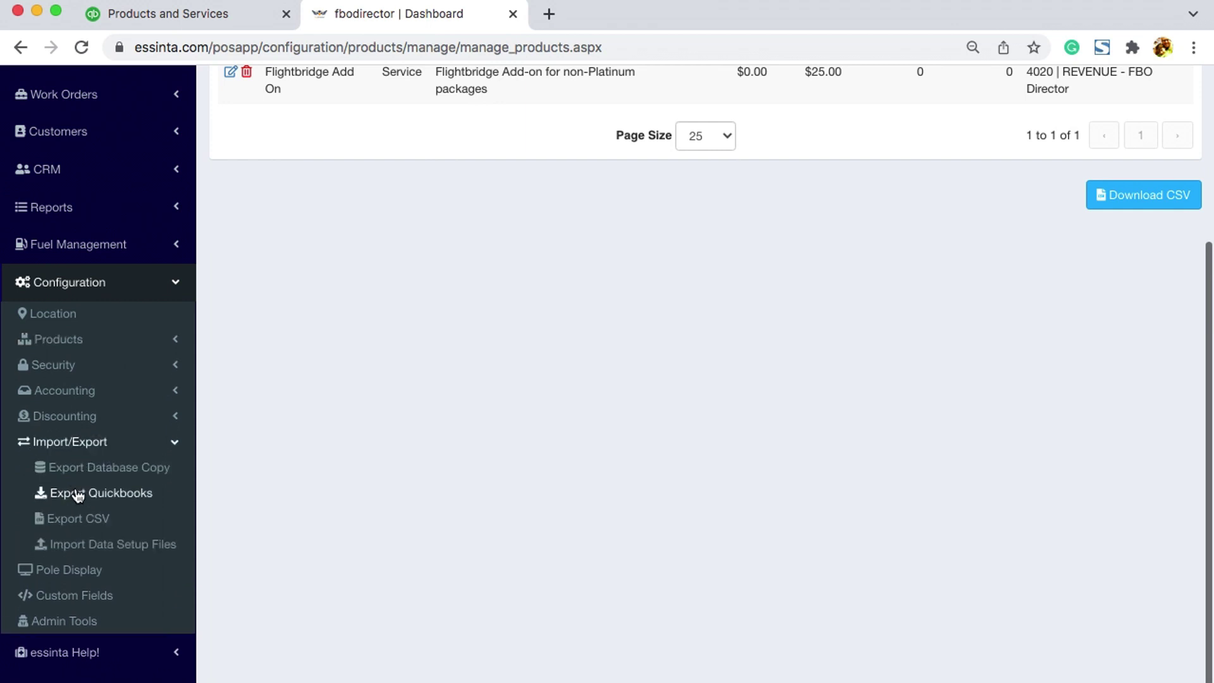
pyautogui.click(77, 493)
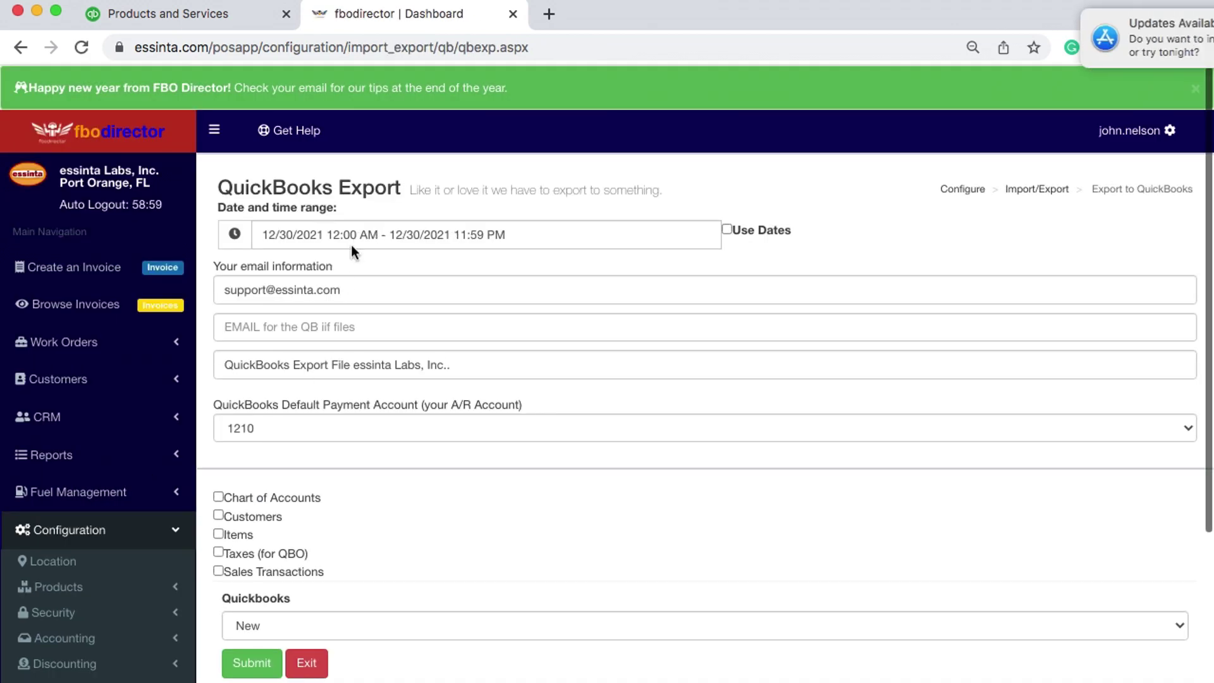
pyautogui.scroll(-2, 350, 245)
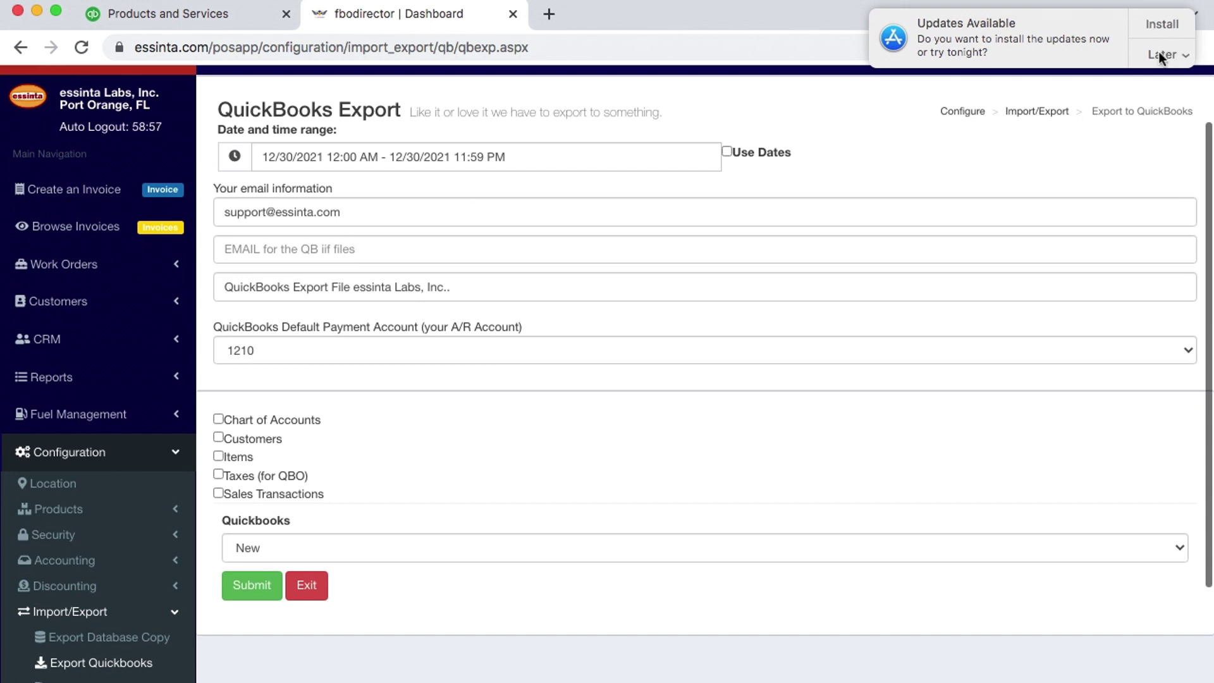
pyautogui.click(1159, 51)
pyautogui.click(1128, 134)
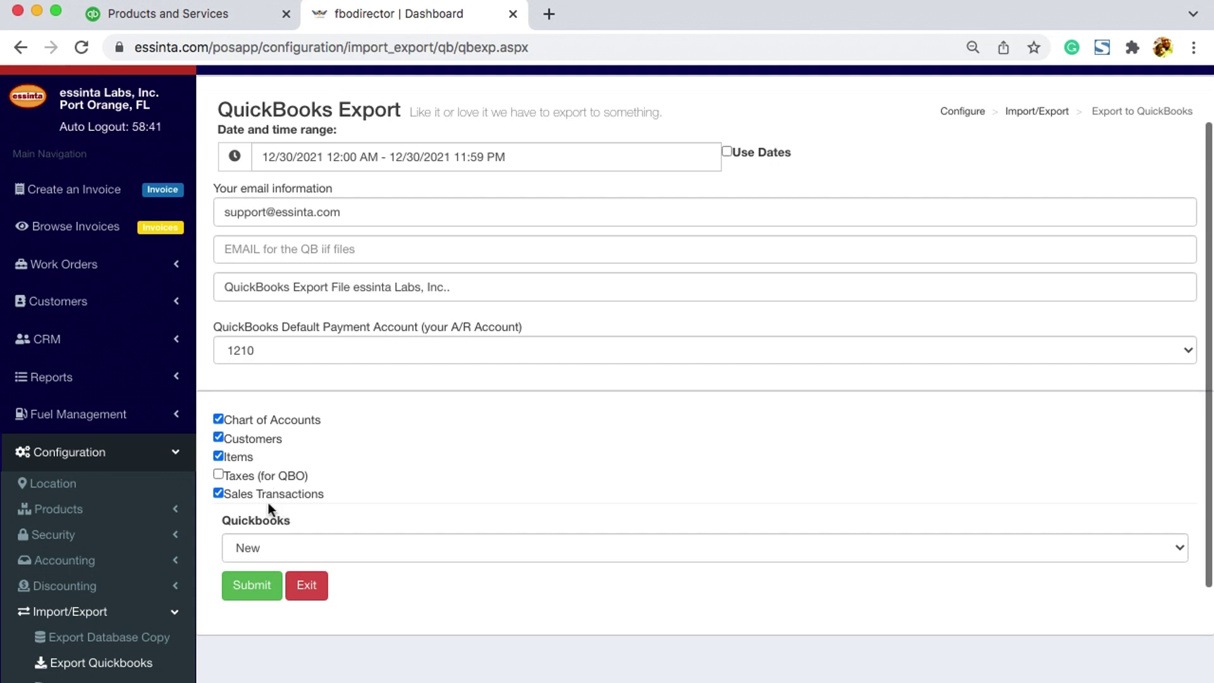
pyautogui.click(246, 582)
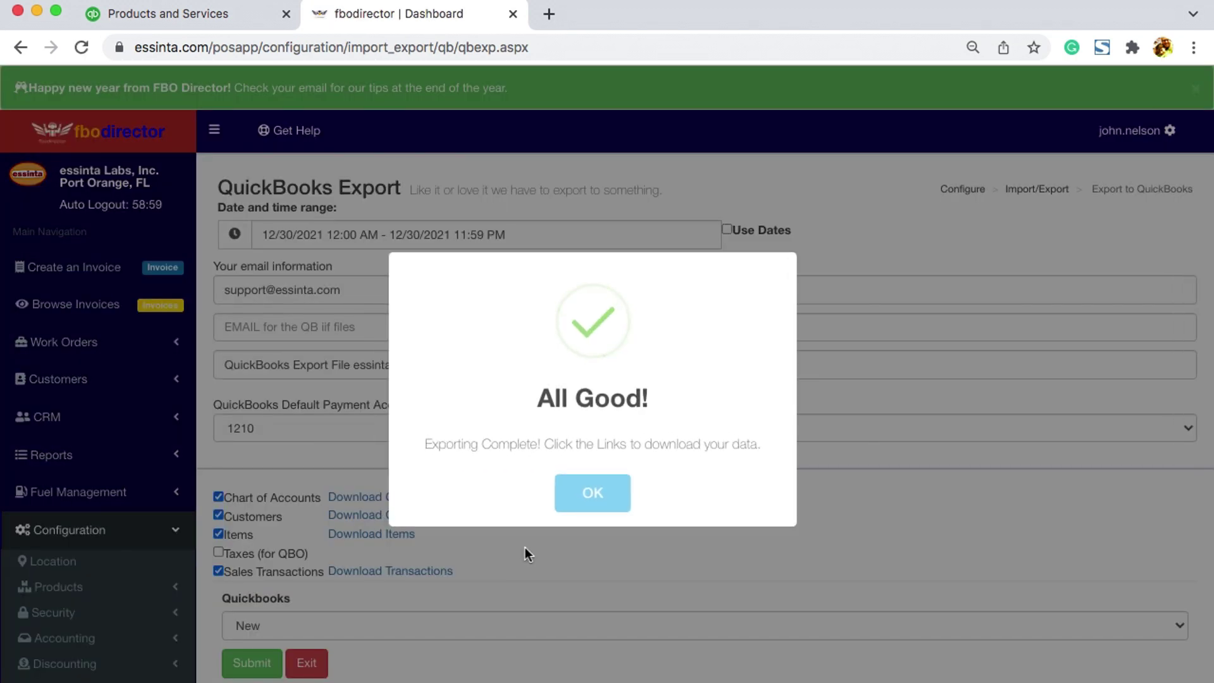
pyautogui.click(601, 488)
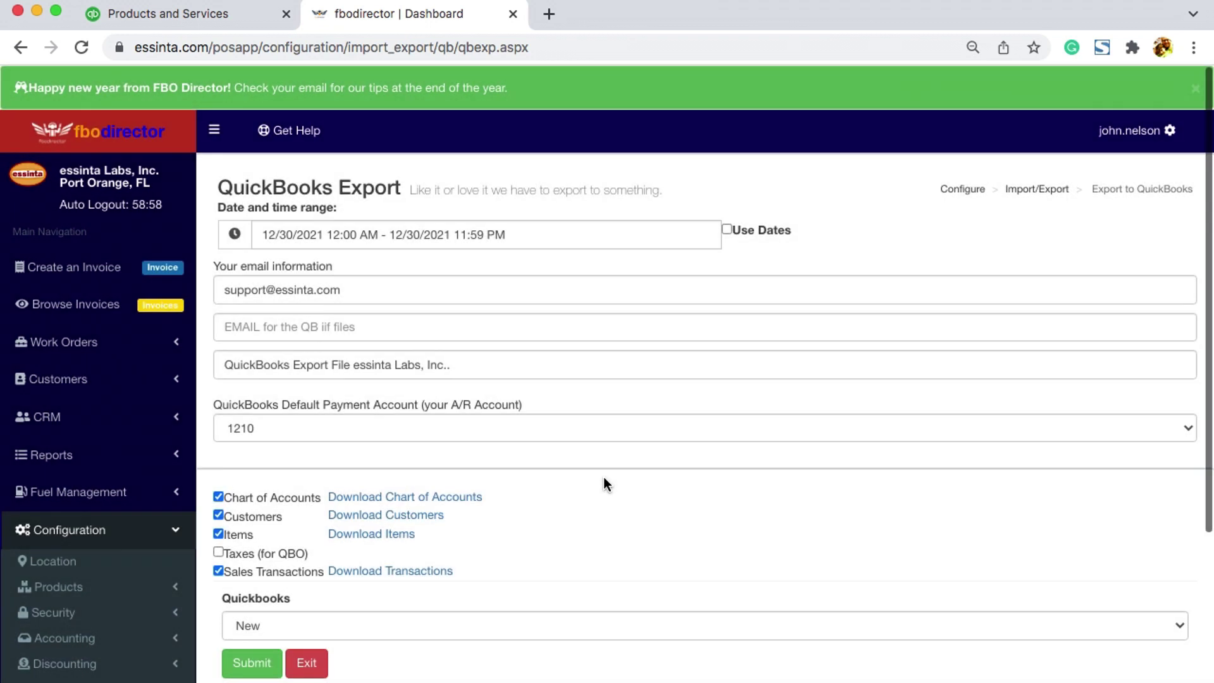
# Step: Download the exported chart of accounts, customers, items and transactions IIF files into the Downloads folder
pyautogui.click(476, 500)
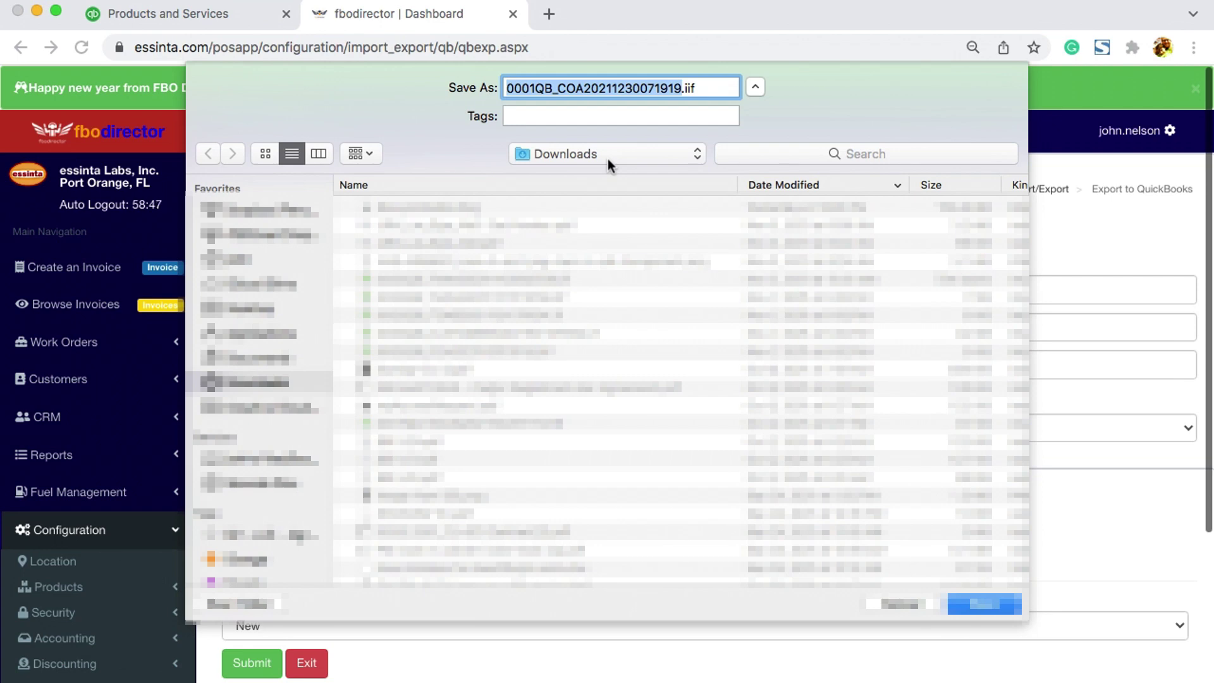
pyautogui.click(984, 604)
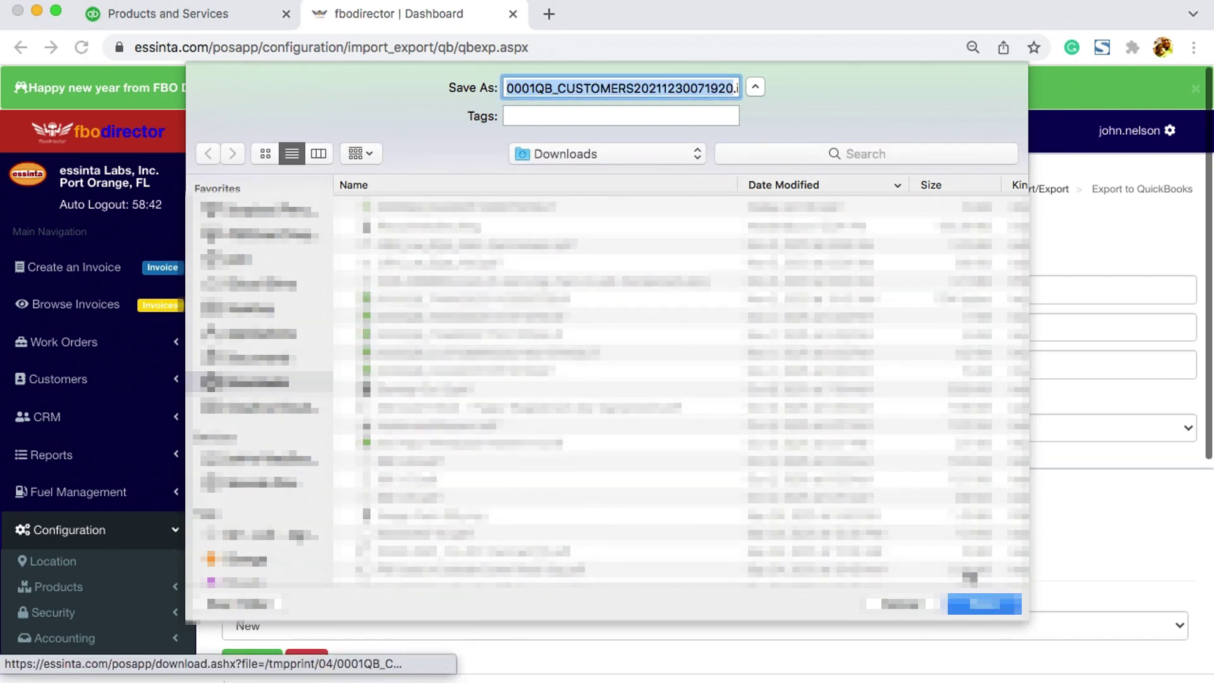
pyautogui.click(979, 603)
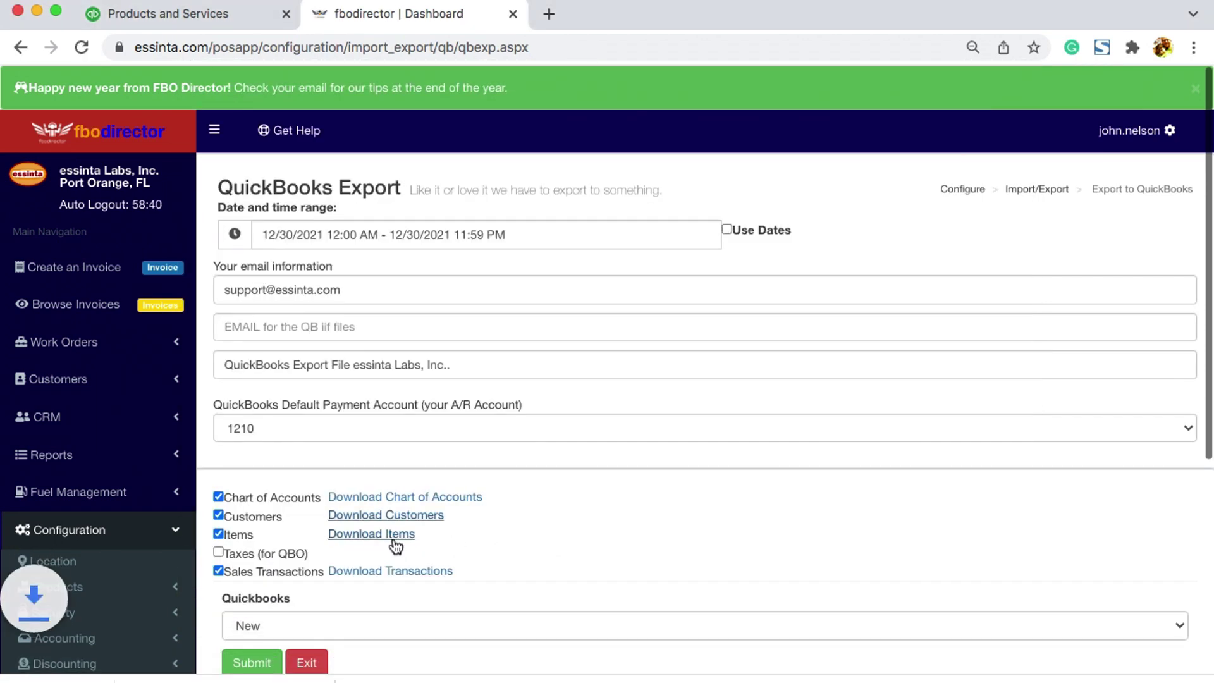
pyautogui.click(395, 545)
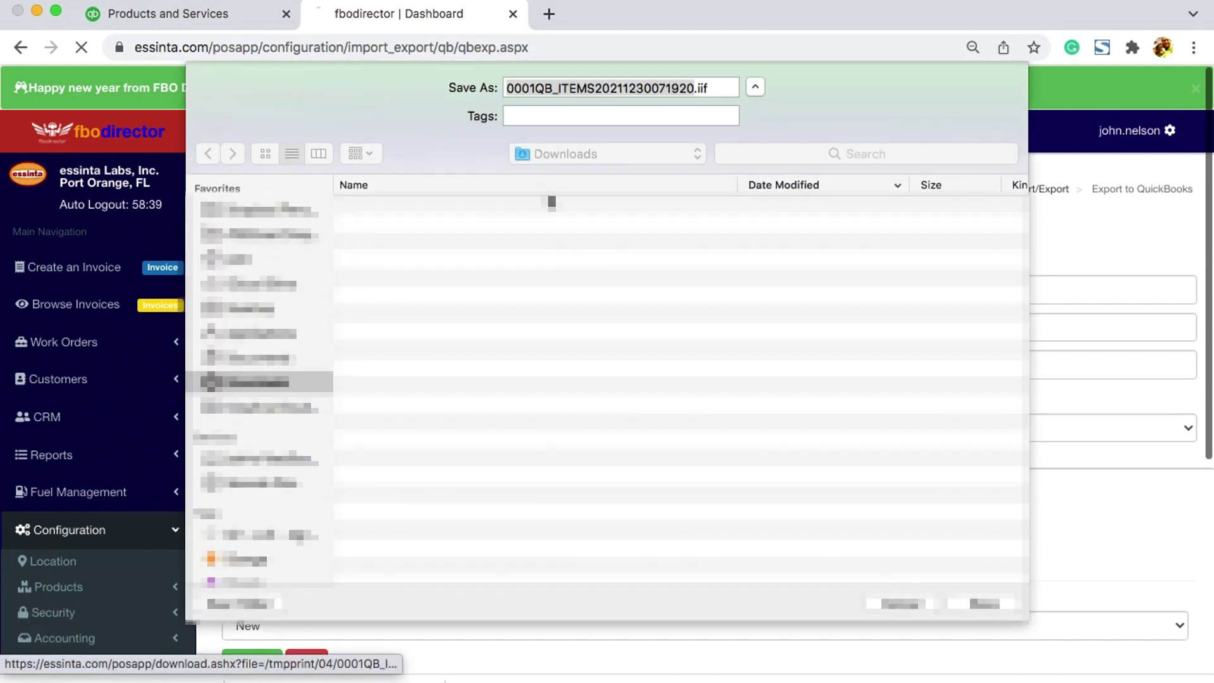
pyautogui.click(984, 604)
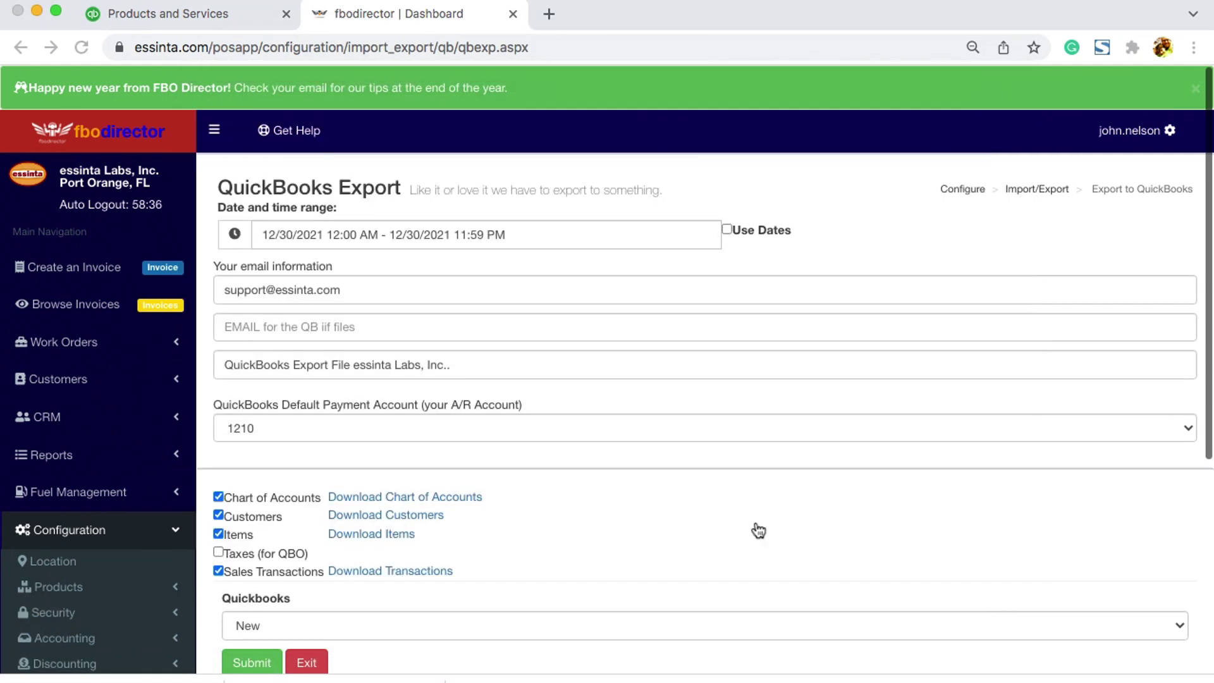
pyautogui.click(422, 572)
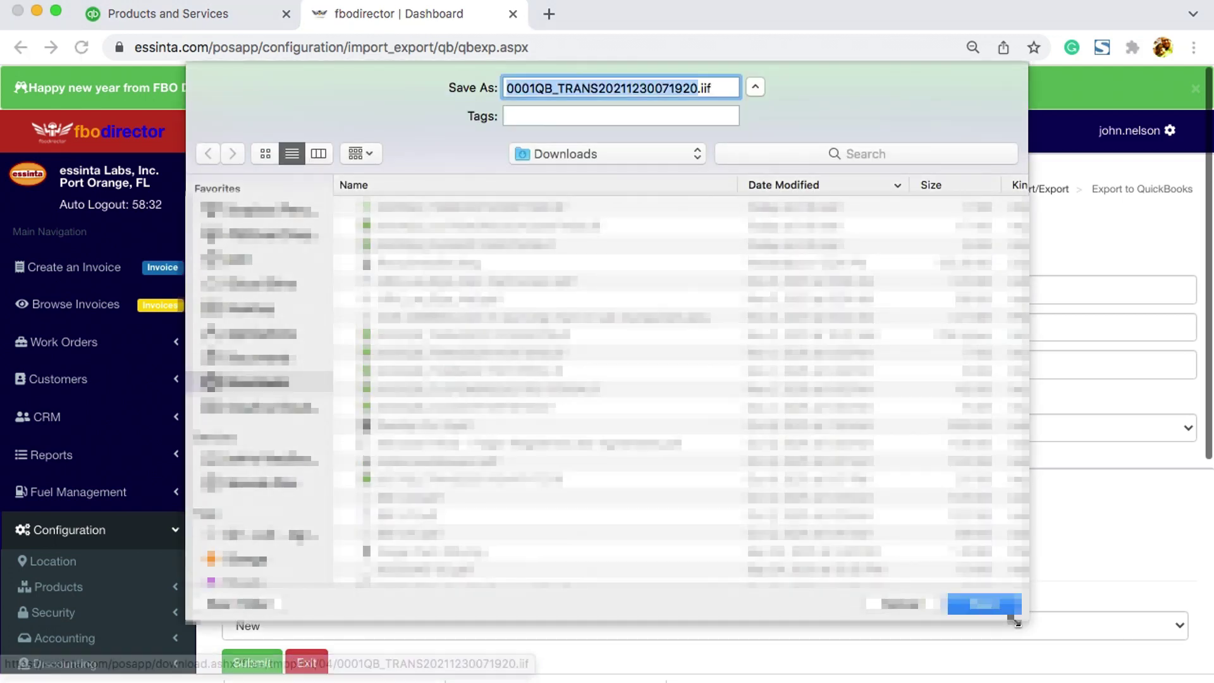
pyautogui.click(1003, 608)
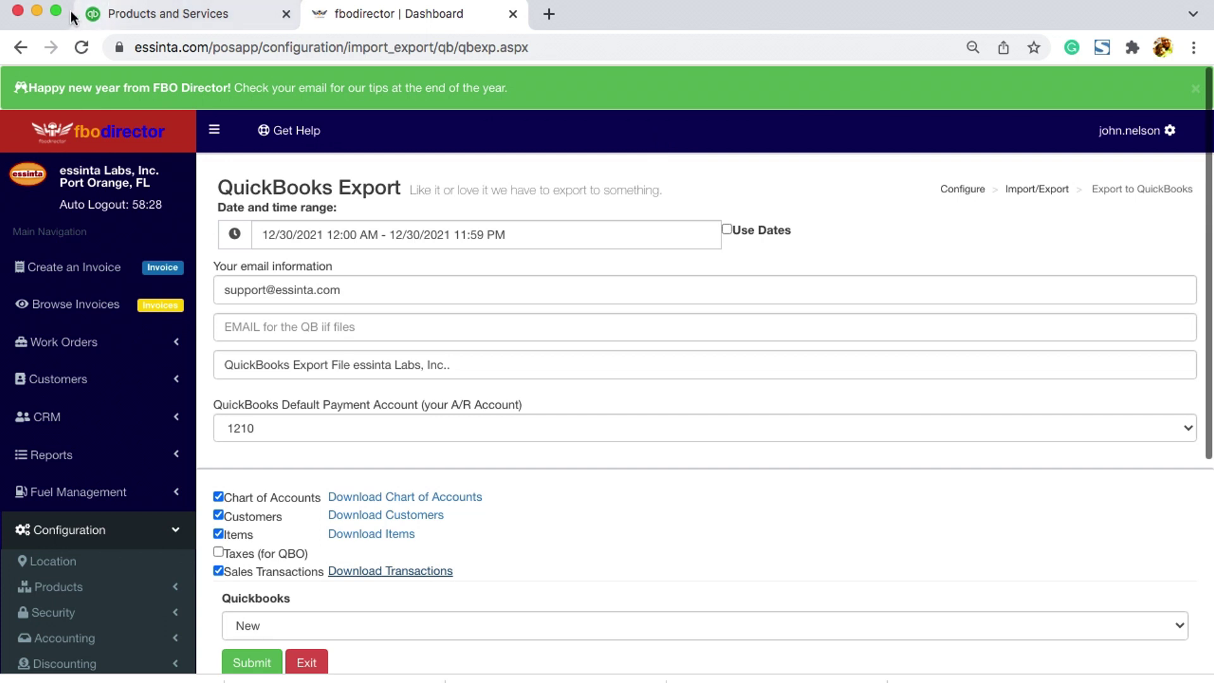
# Step: Switch back to the QuickBooks Online products list and open the Downloads folder in Finder
pyautogui.click(146, 12)
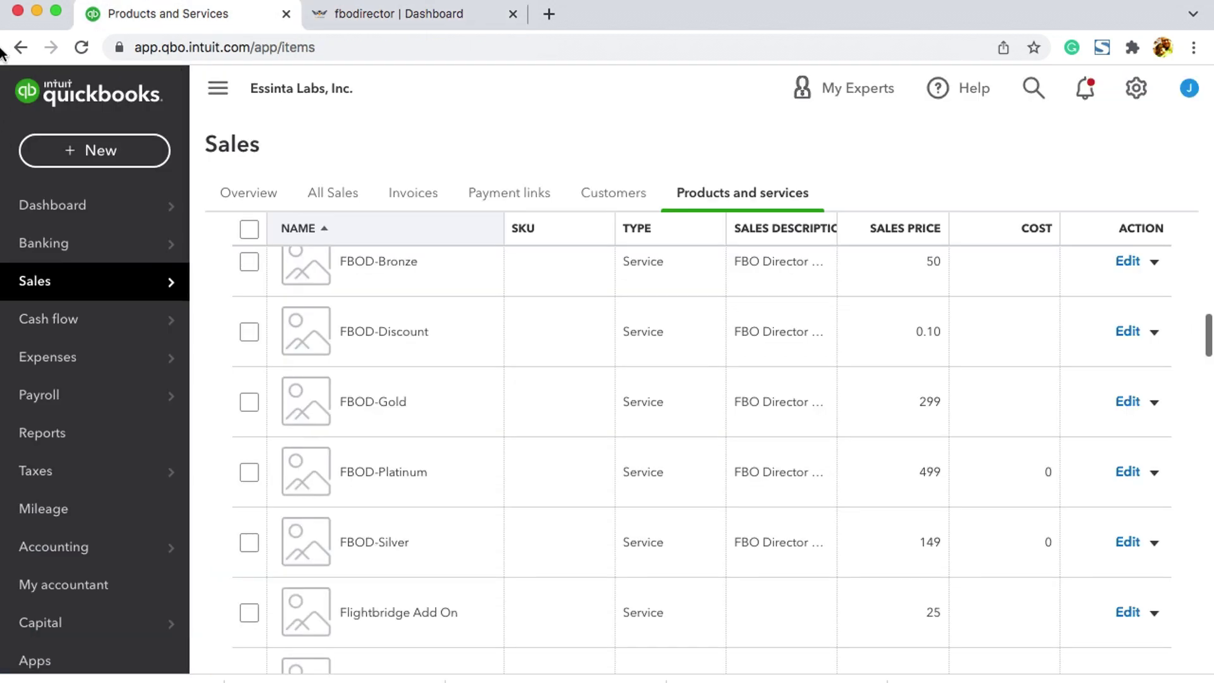
pyautogui.click(20, 47)
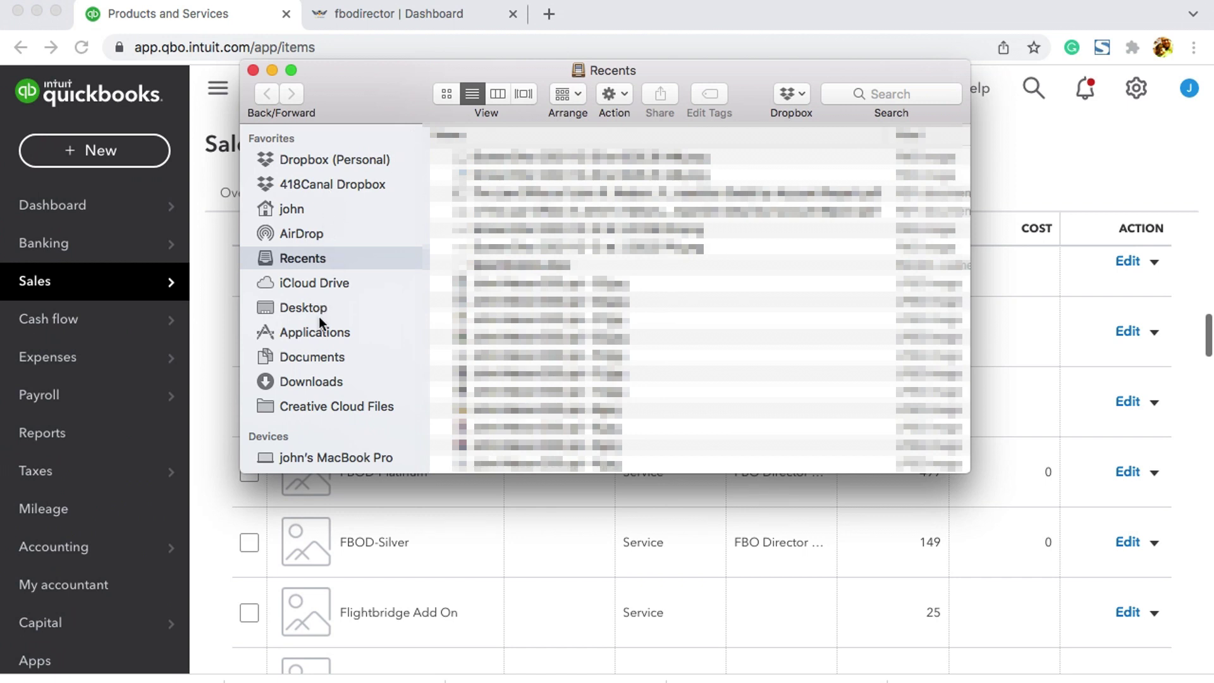
pyautogui.click(313, 384)
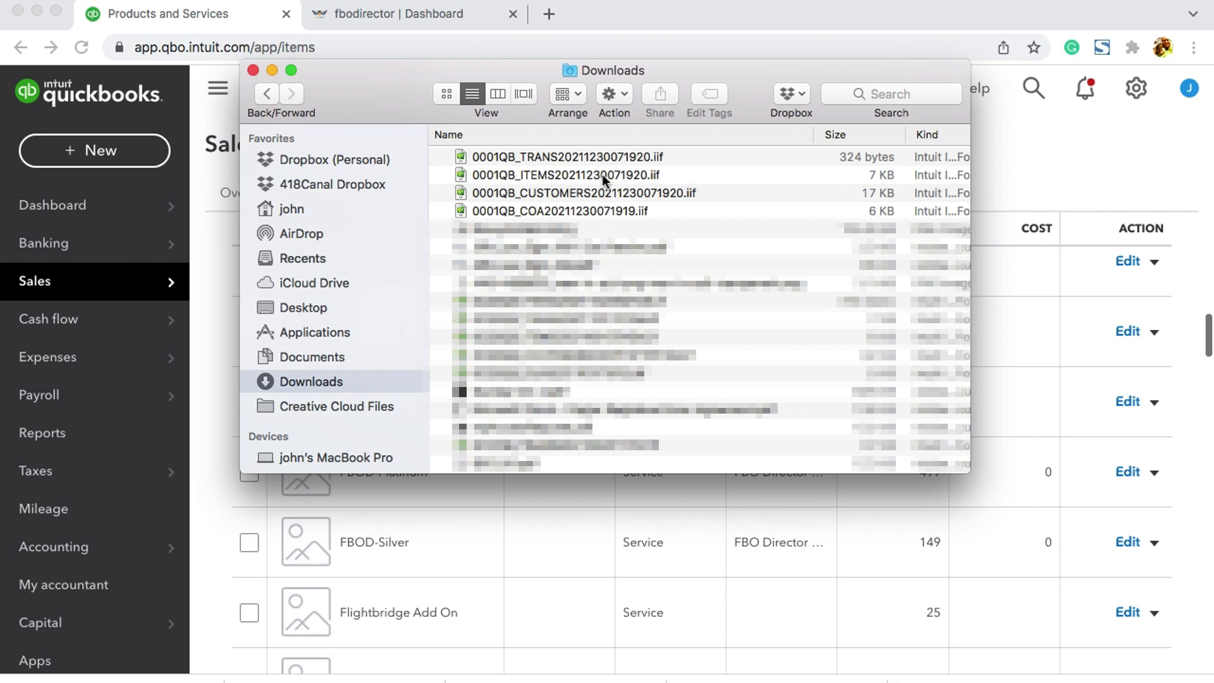
# Step: Rename the exported items file to 0001QB_ITEMS20211230071920.iif.csv and accept the extension change
pyautogui.click(605, 172)
pyautogui.rightClick(604, 172)
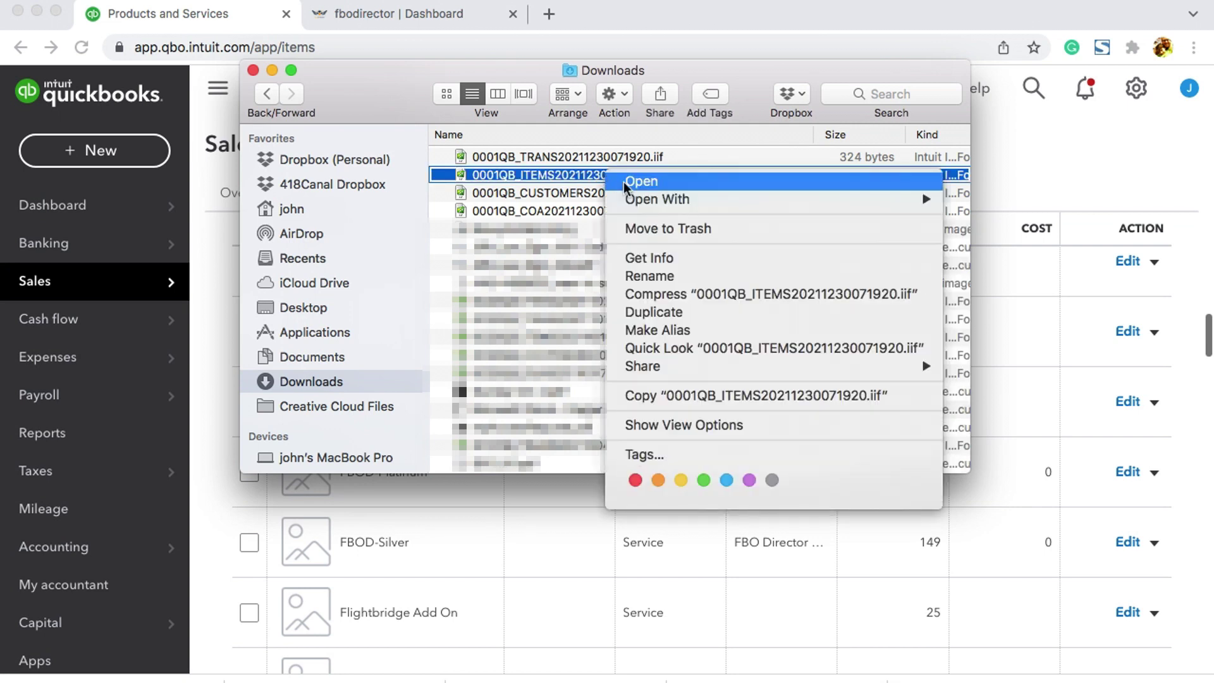
pyautogui.click(649, 276)
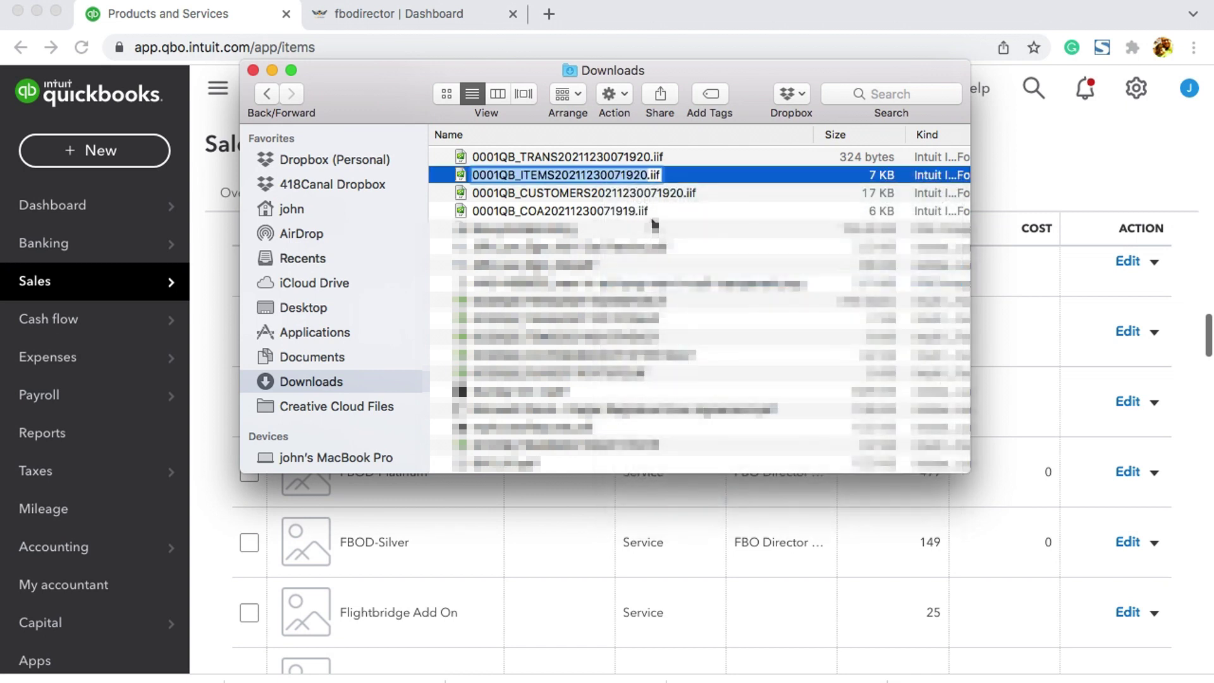
pyautogui.press('Down')
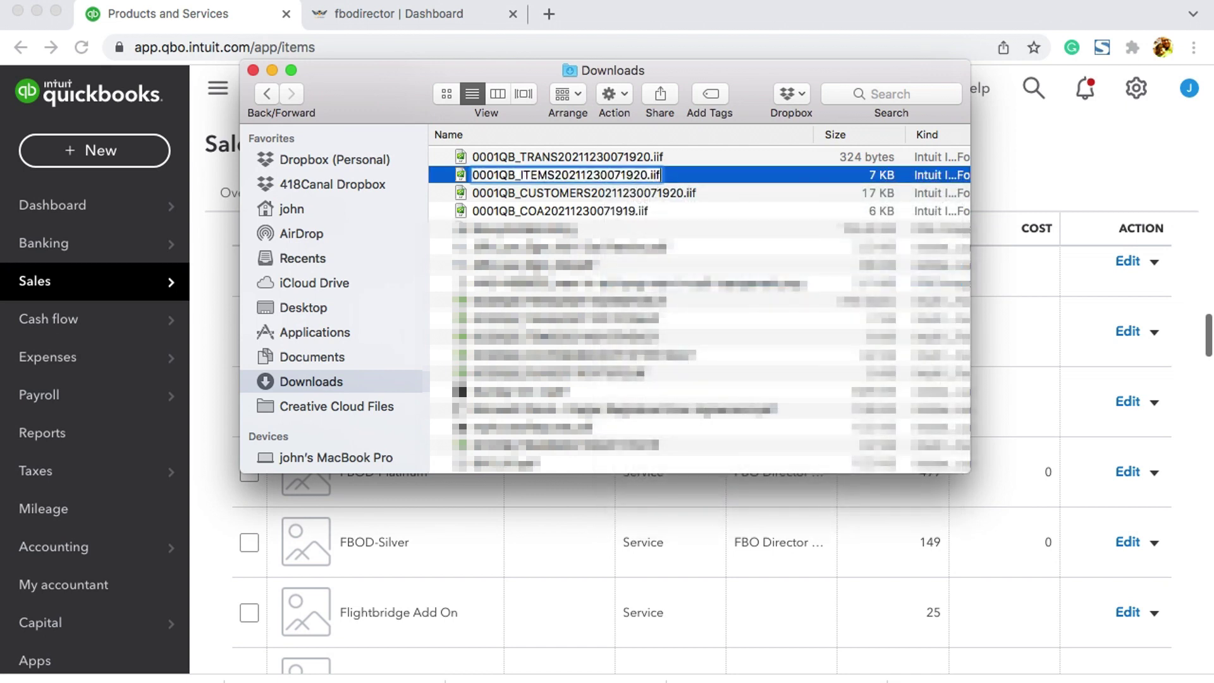
pyautogui.press('BackSpace')
pyautogui.press('BackSpace')
pyautogui.press('BackSpace')
pyautogui.write('csv')
pyautogui.press('Return')
pyautogui.click(746, 259)
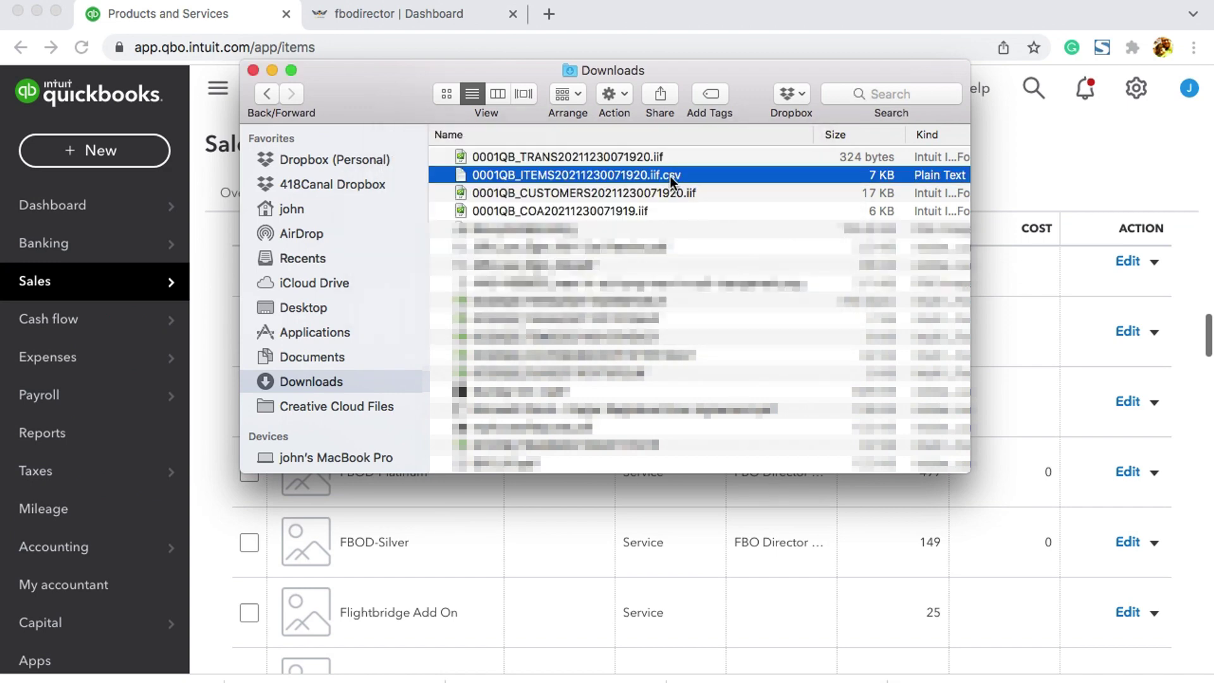
# Step: Open the renamed items file, then switch to LibreOffice and create a blank Calc spreadsheet
pyautogui.doubleClick(669, 175)
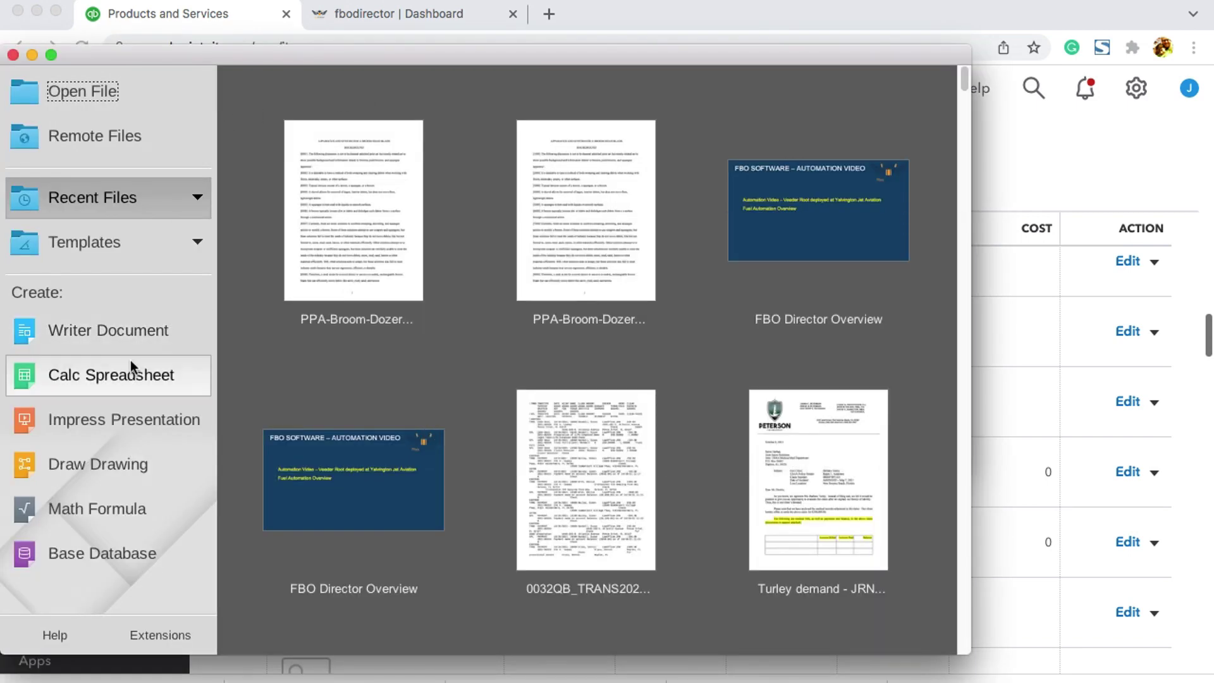
pyautogui.click(136, 370)
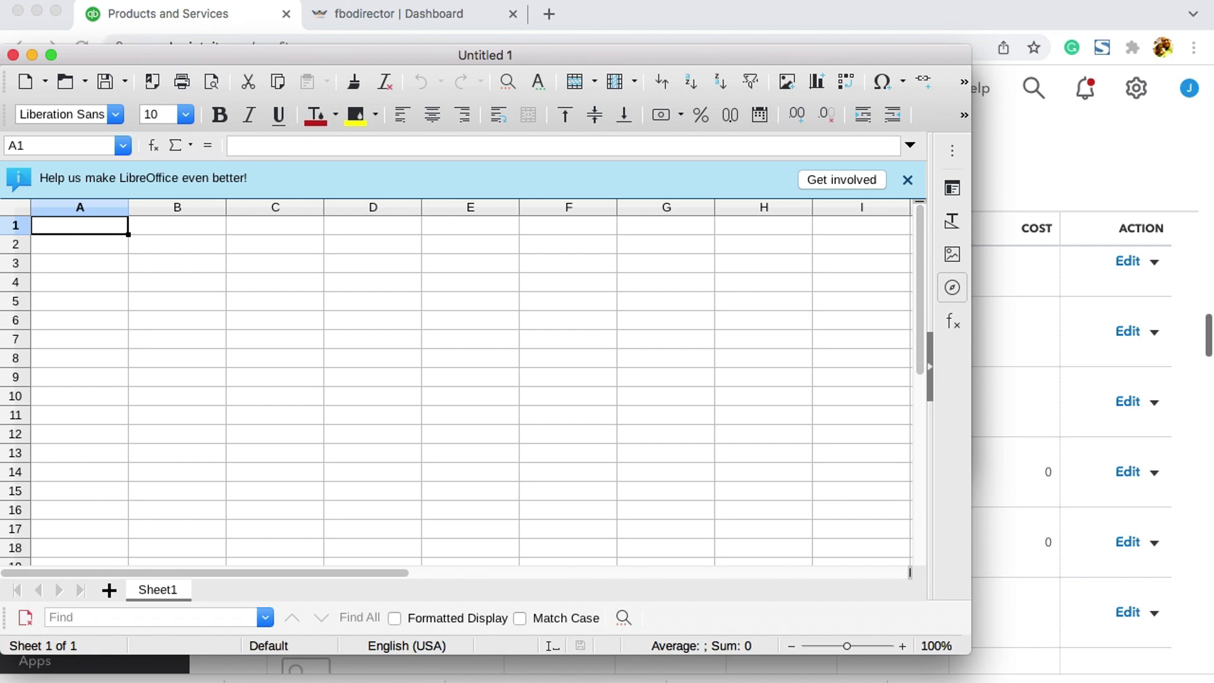
# Step: Open 0001QB_ITEMS20211230071920.iif.csv from the Downloads folder in Calc, importing it as tab-separated UTF-8 text
pyautogui.click(147, 0)
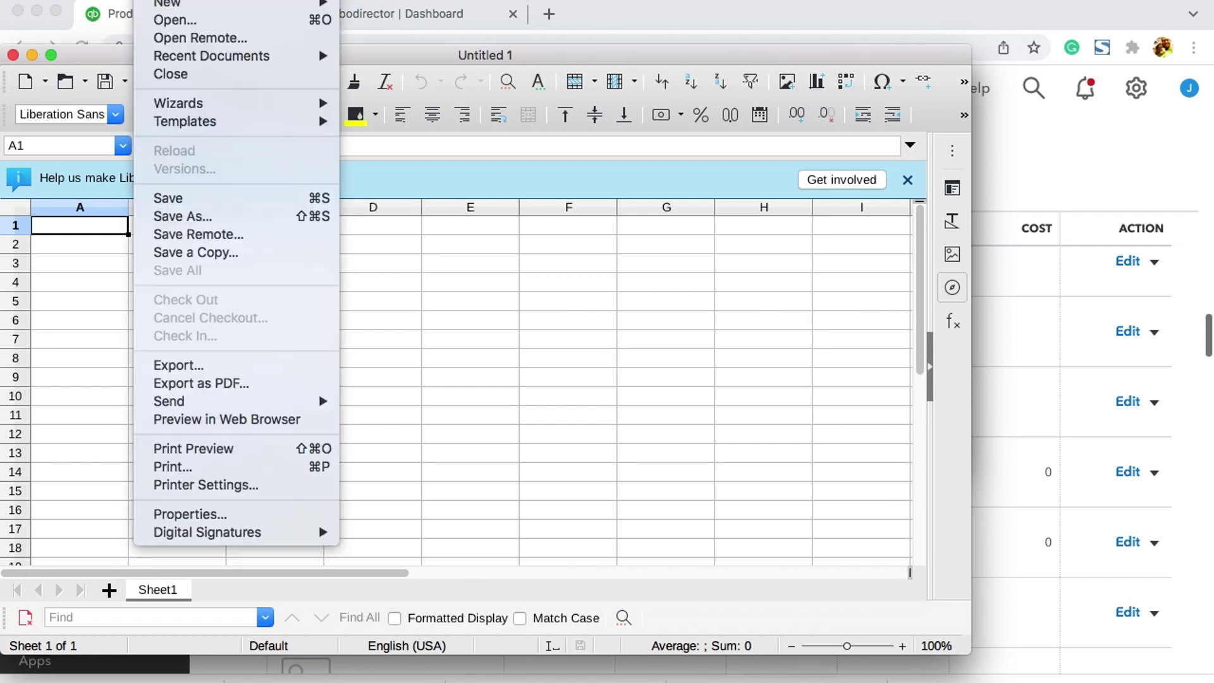
pyautogui.click(165, 19)
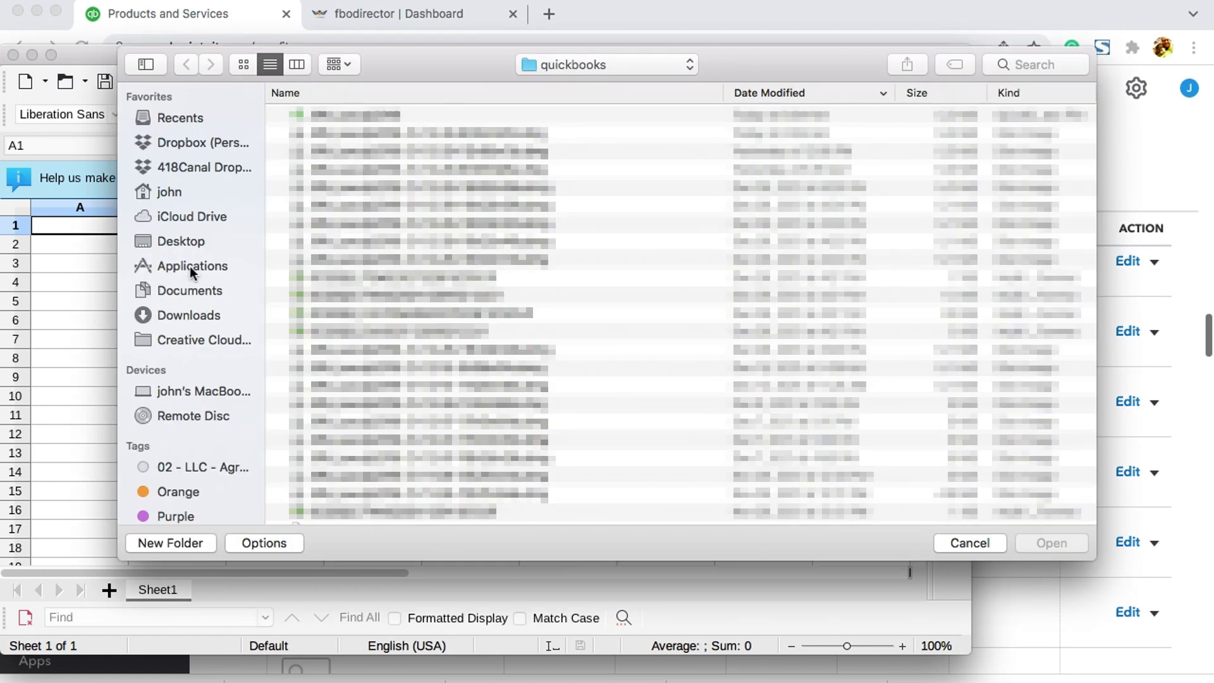
pyautogui.click(186, 310)
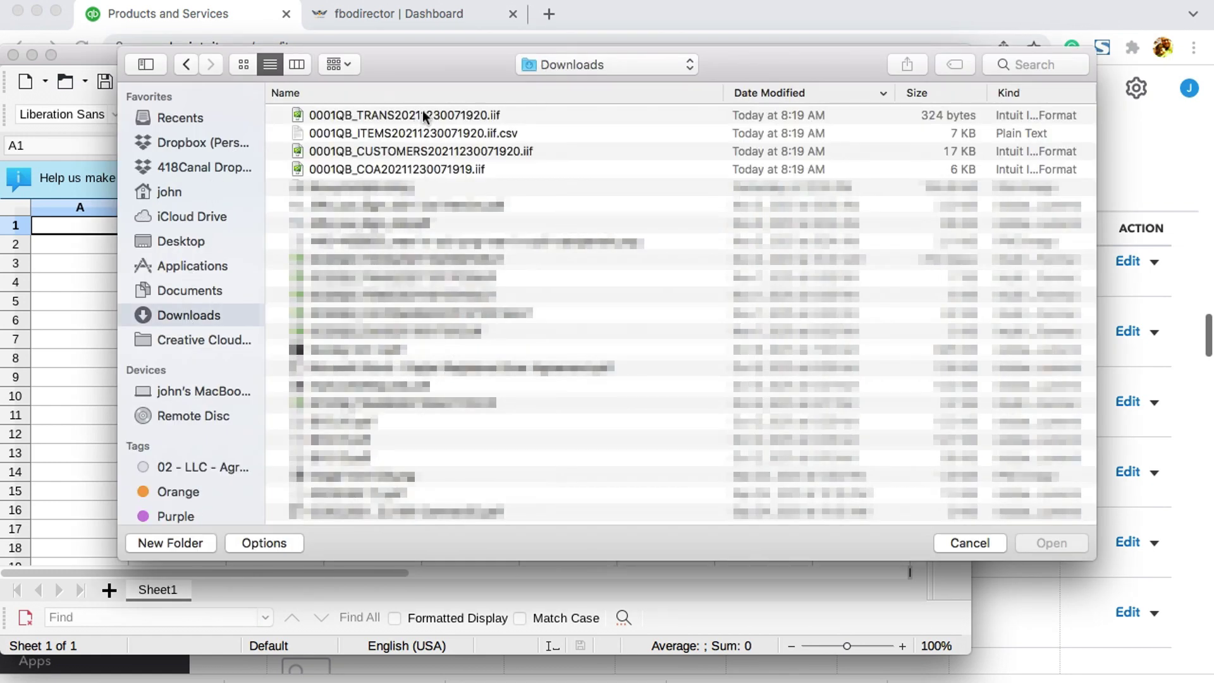
pyautogui.click(473, 134)
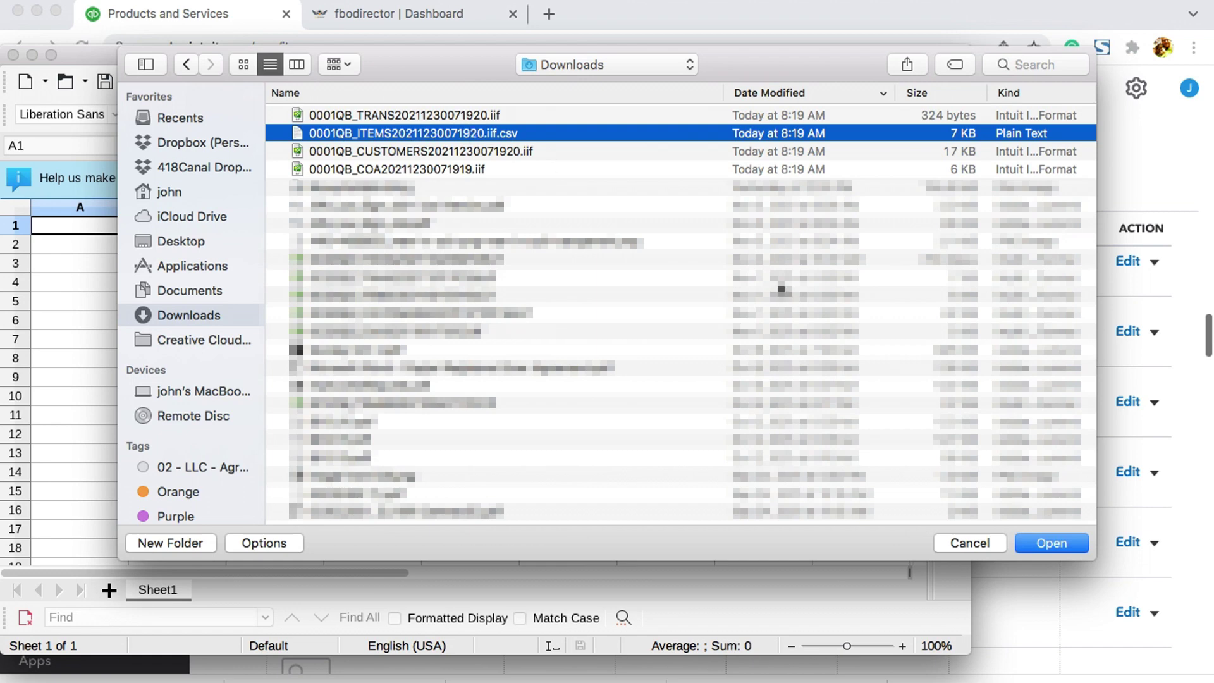
pyautogui.click(1050, 544)
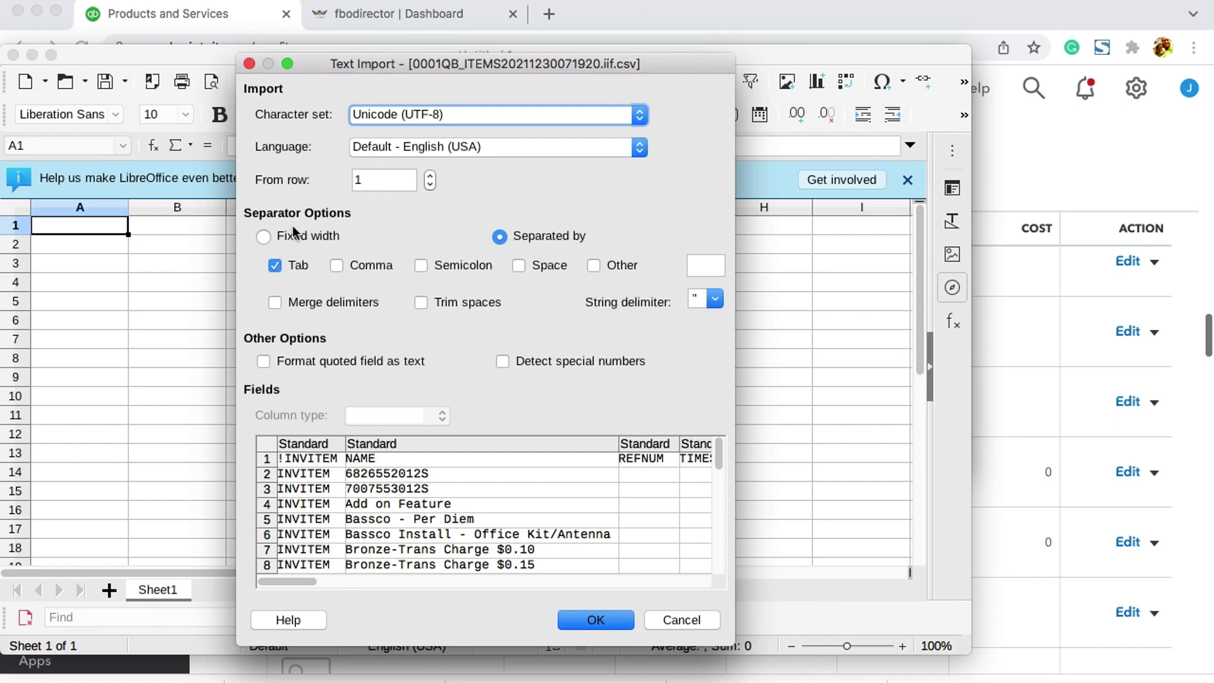
pyautogui.click(595, 621)
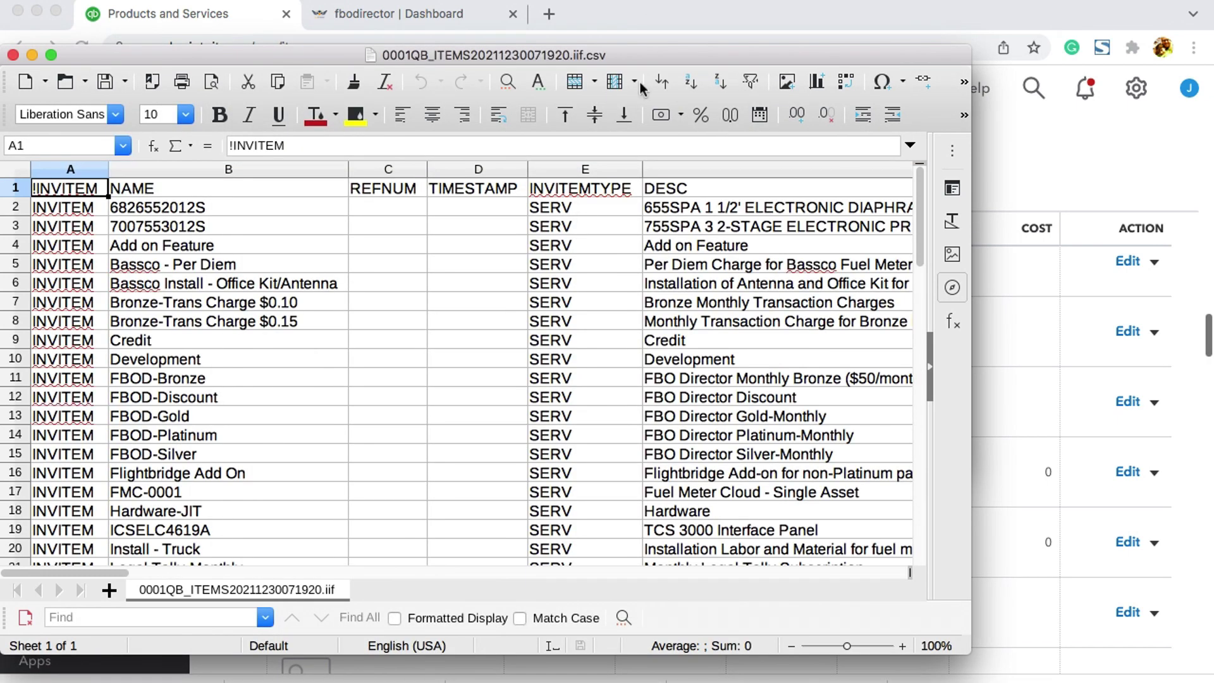
# Step: Enlarge the spreadsheet, examine the item names, types and descriptions, and close the file
pyautogui.doubleClick(667, 52)
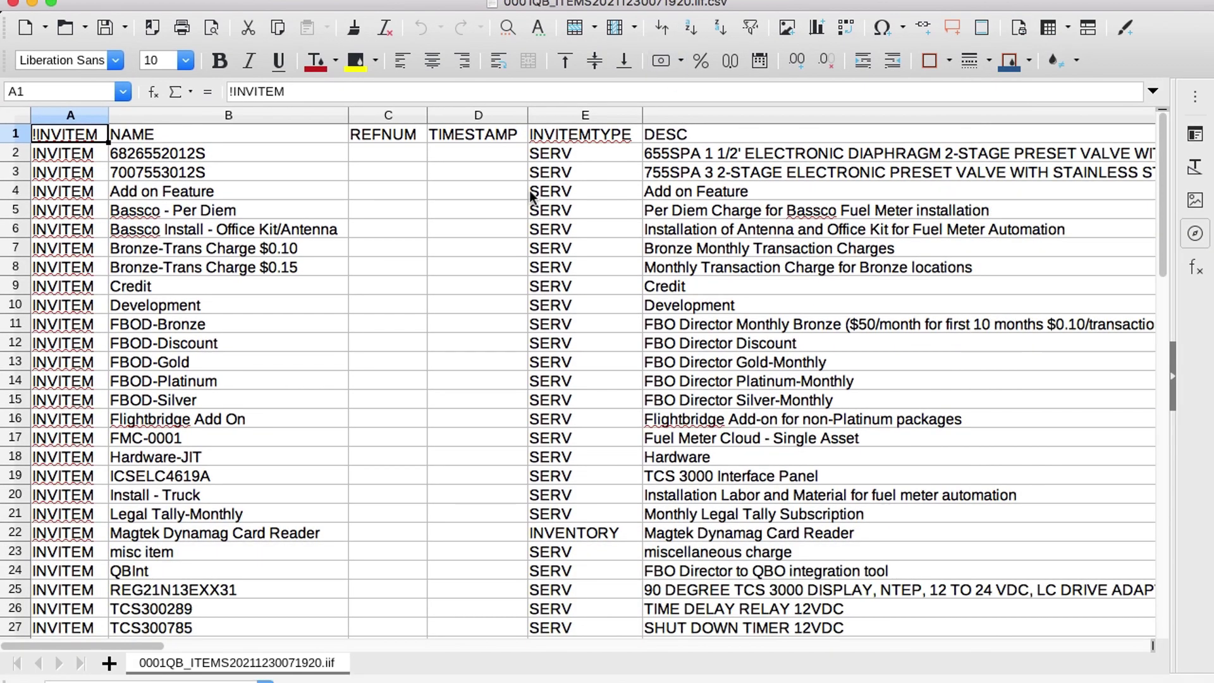
pyautogui.click(469, 320)
pyautogui.click(230, 325)
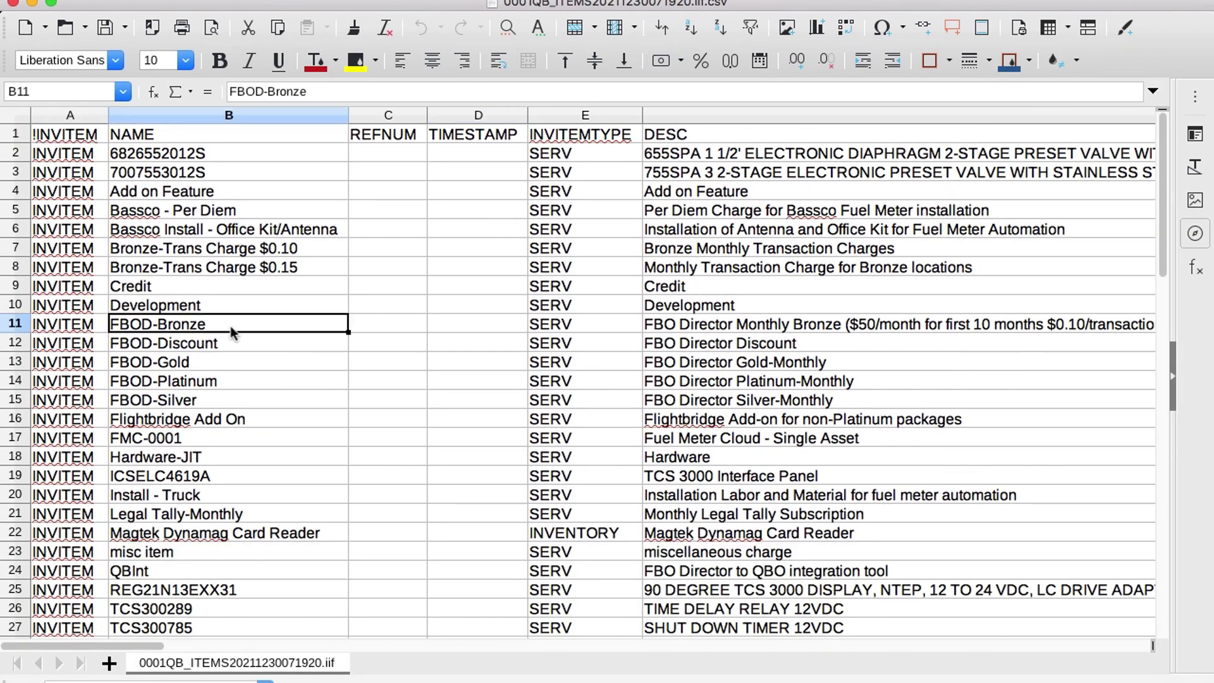
pyautogui.press('Down')
pyautogui.press('Down')
pyautogui.press('Down')
pyautogui.press('Down')
pyautogui.press('Down')
pyautogui.press('Down')
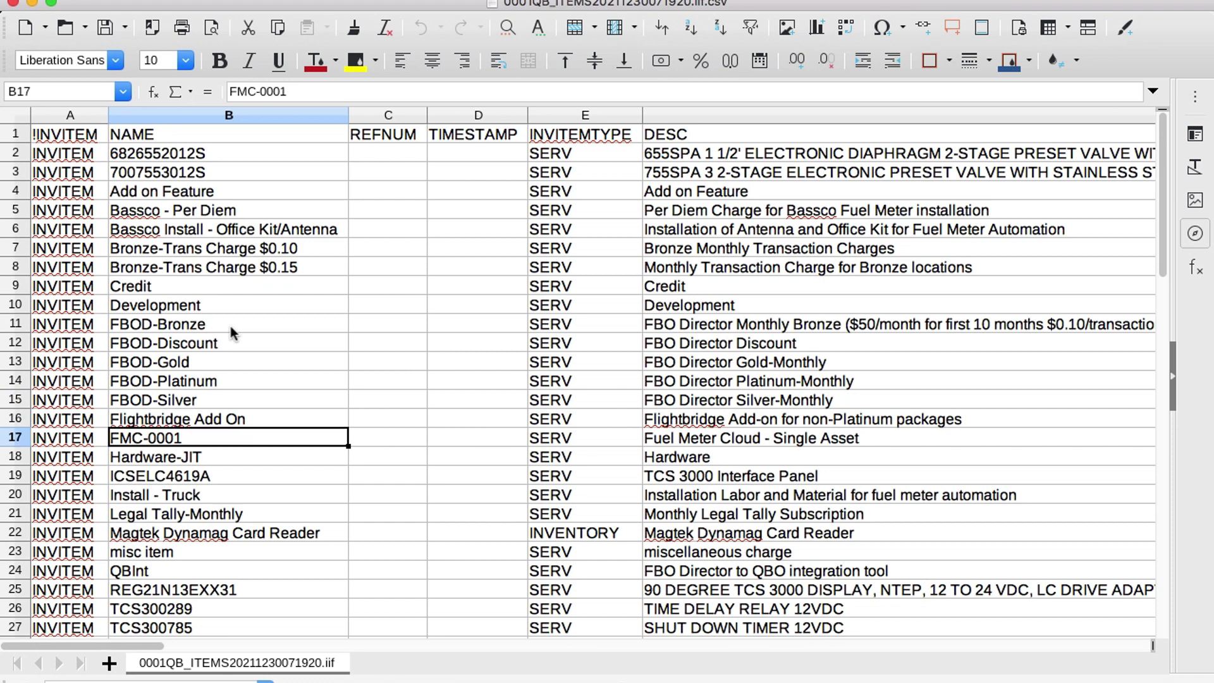
pyautogui.press('Down')
pyautogui.press('Down')
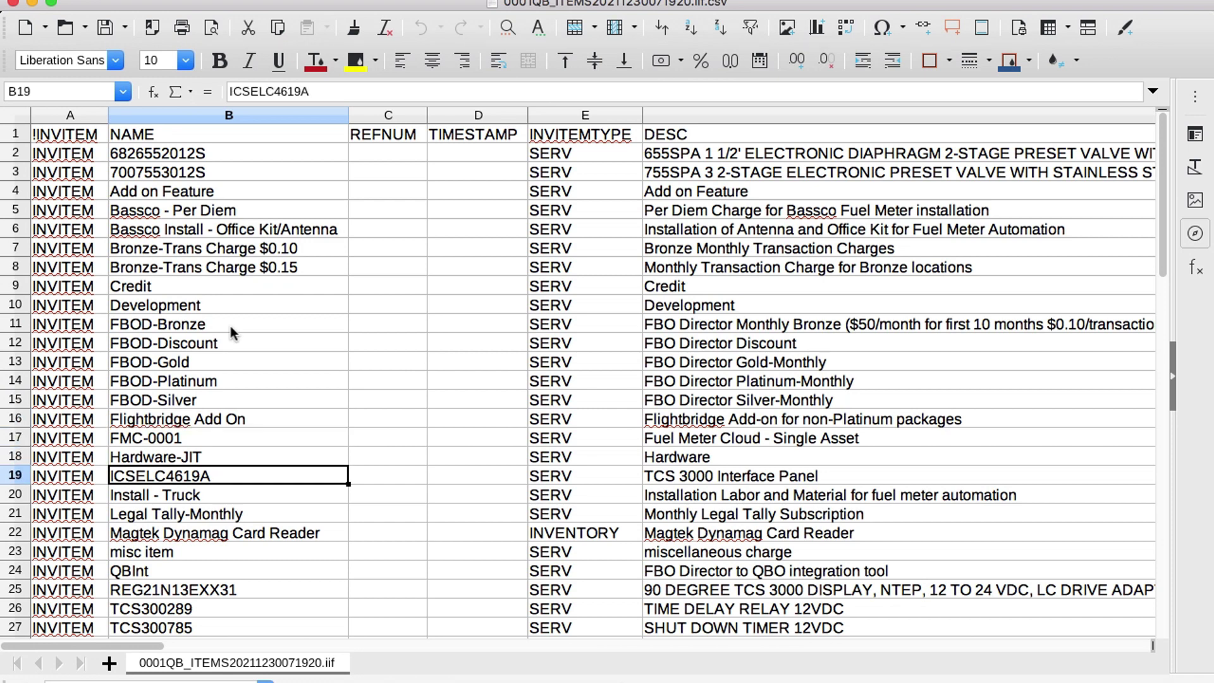
pyautogui.press('Up')
pyautogui.press('Up')
pyautogui.press('Up')
pyautogui.press('Right')
pyautogui.press('Right')
pyautogui.press('Right')
pyautogui.press('Right')
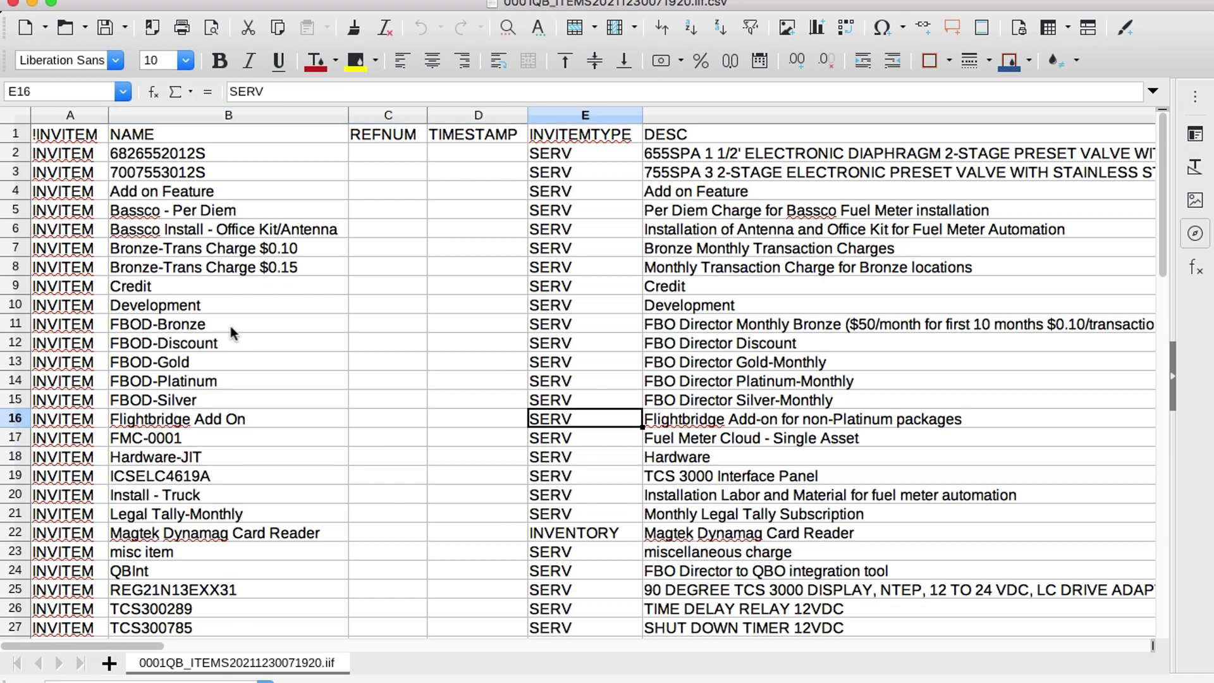
pyautogui.press('Left')
pyautogui.press('Left')
pyautogui.press('Left')
pyautogui.press('Left')
pyautogui.press('Left')
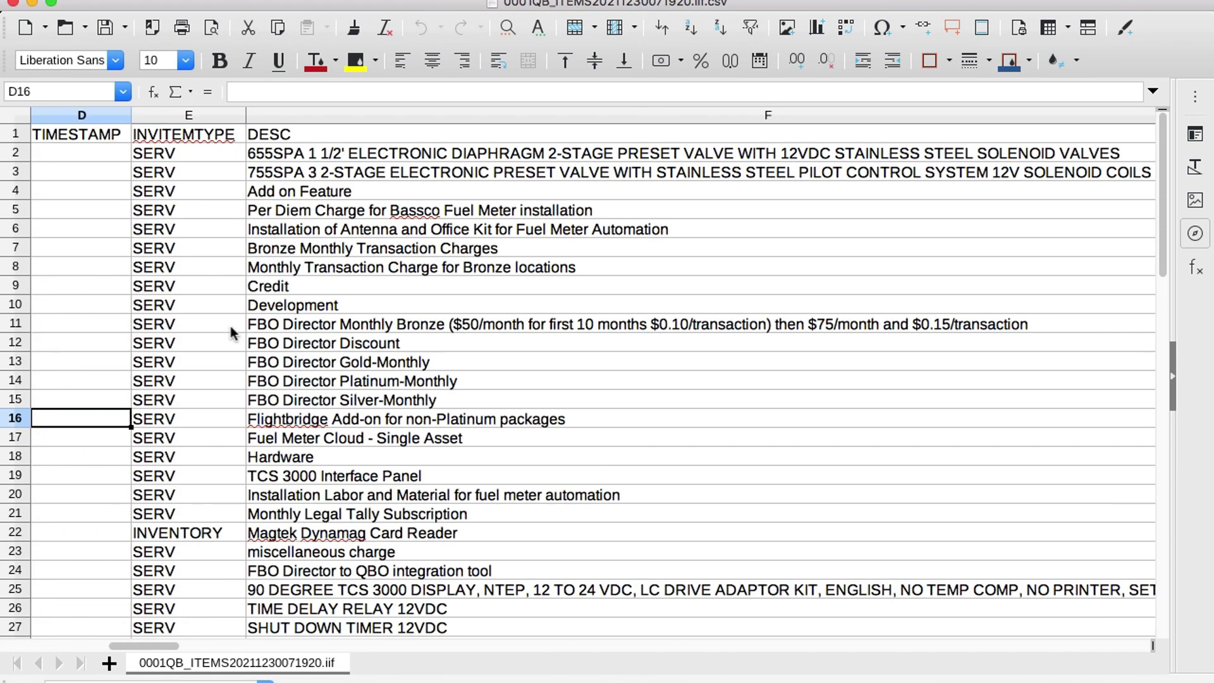
pyautogui.click(13, 3)
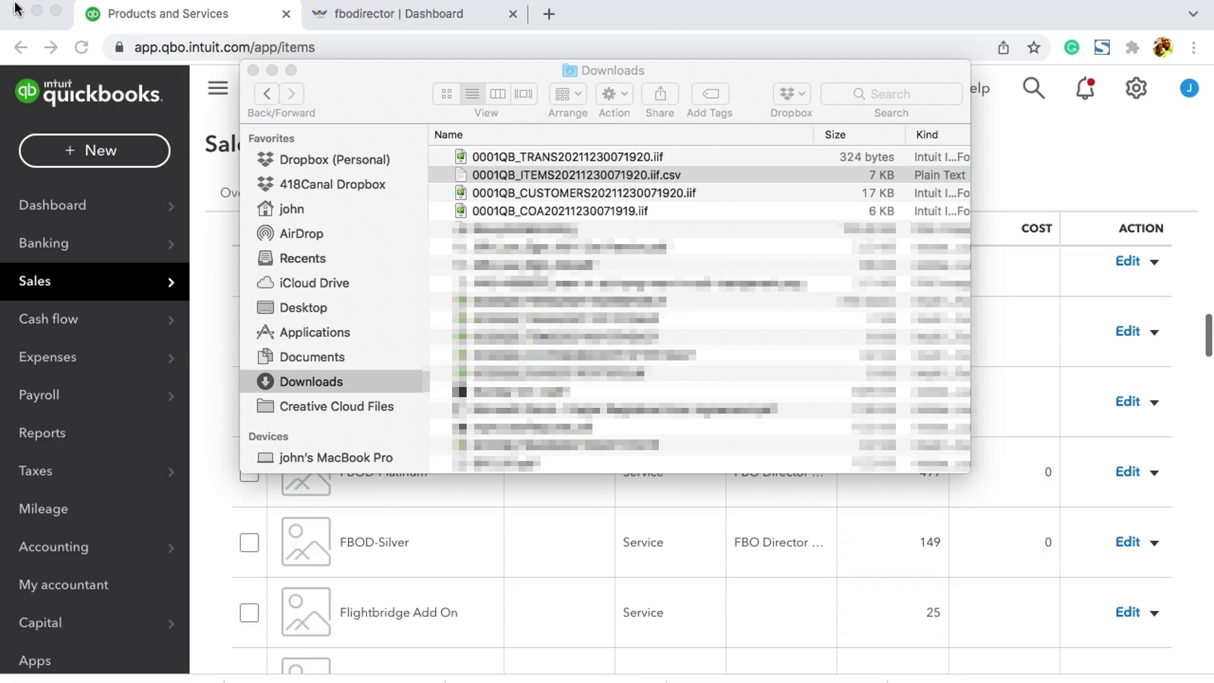
# Step: Rename the items file in Downloads back to 0001QB_ITEMS20211230071920.iif and accept the extension change
pyautogui.rightClick(562, 173)
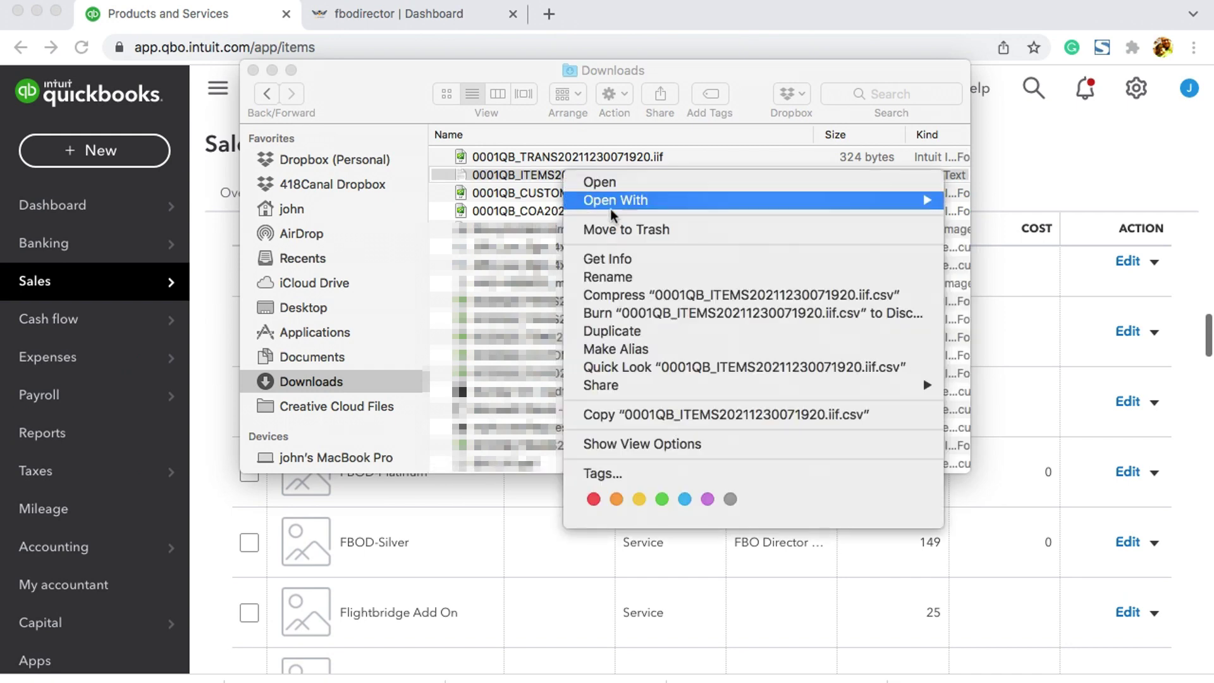
pyautogui.click(624, 277)
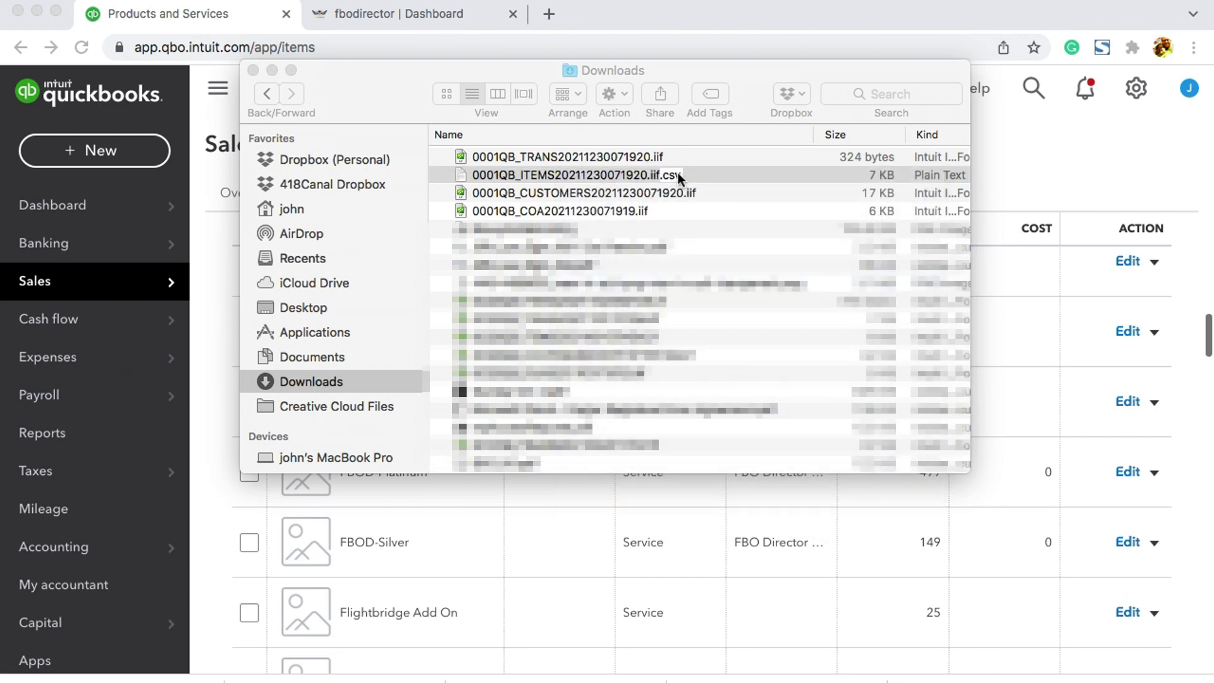
pyautogui.press('Right')
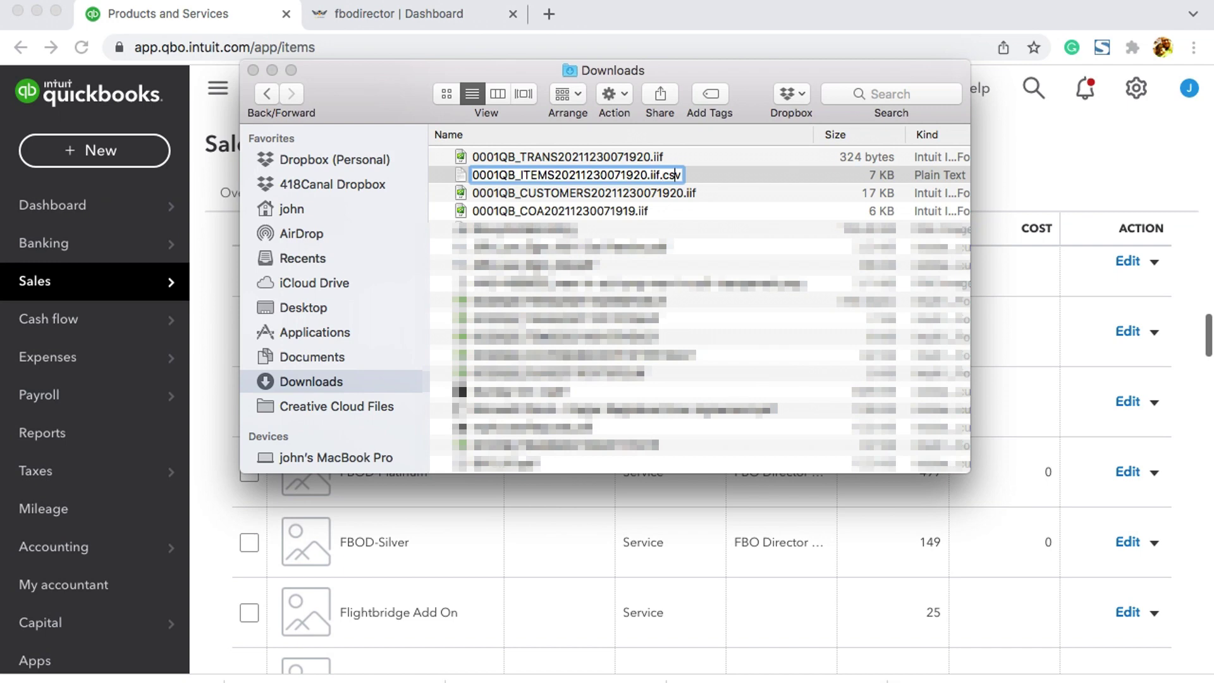
pyautogui.press('BackSpace')
pyautogui.press('BackSpace')
pyautogui.press('BackSpace')
pyautogui.press('BackSpace')
pyautogui.press('Return')
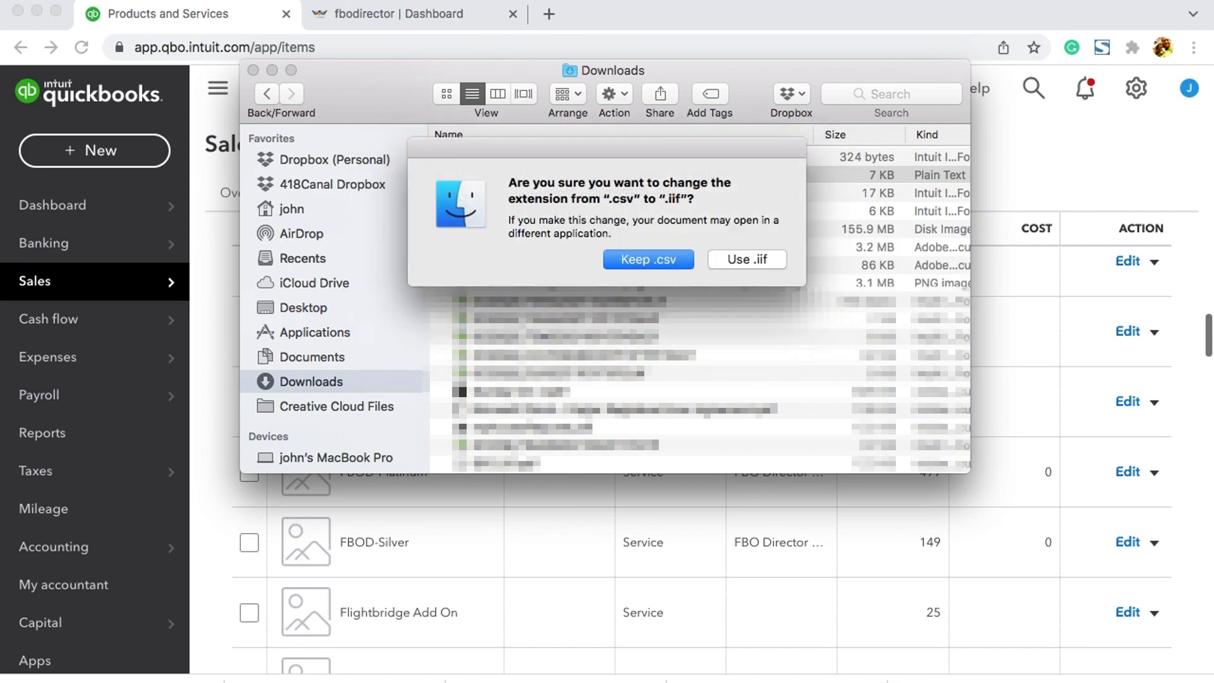
pyautogui.click(747, 260)
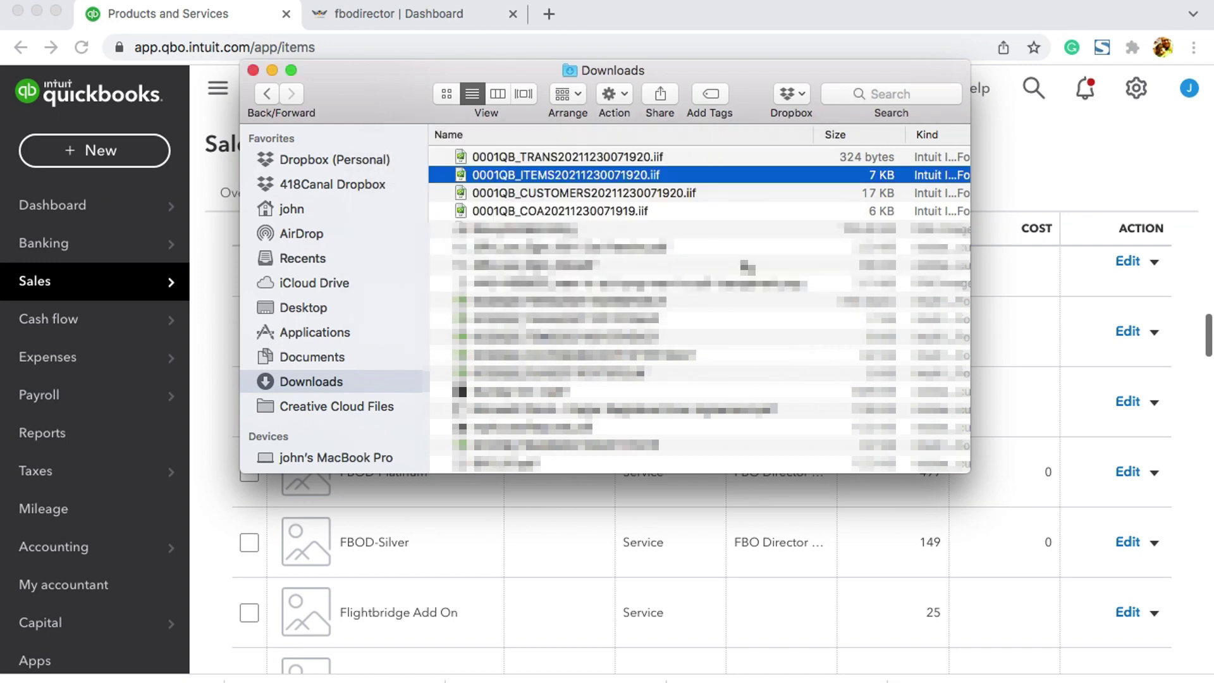
# Step: Switch back to the browser, open qbolink.essinta.com in a new tab and connect the tool to QuickBooks Online
pyautogui.click(251, 13)
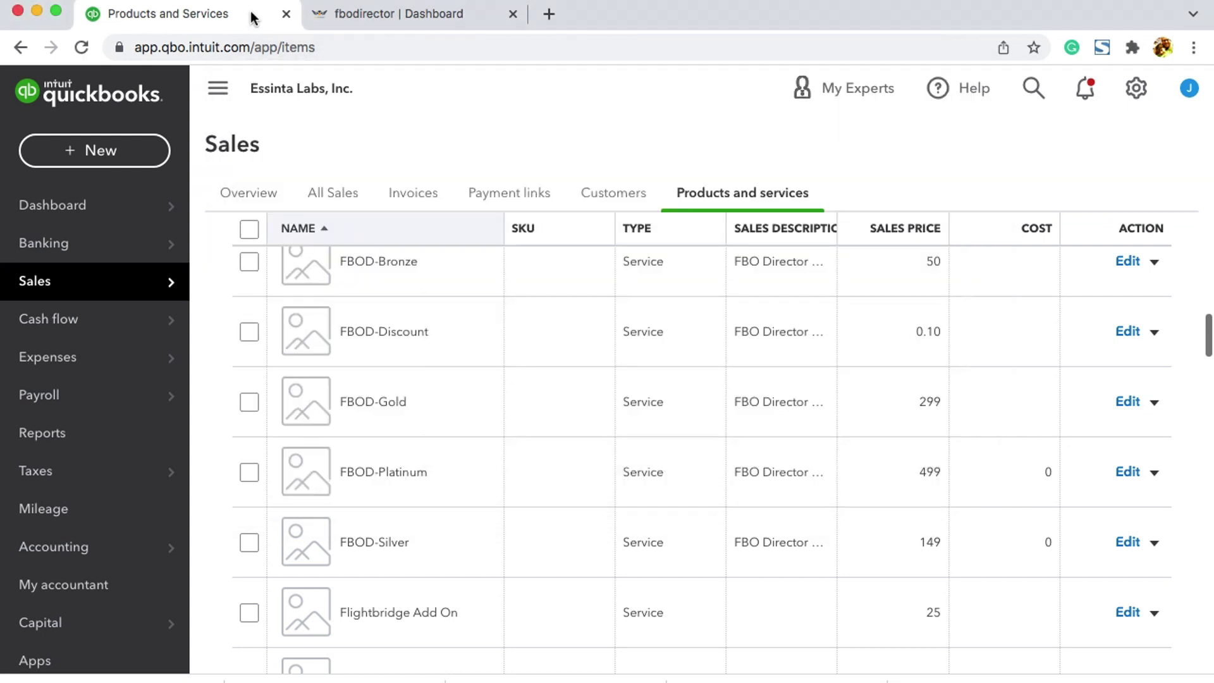
pyautogui.scroll(5, 354, 237)
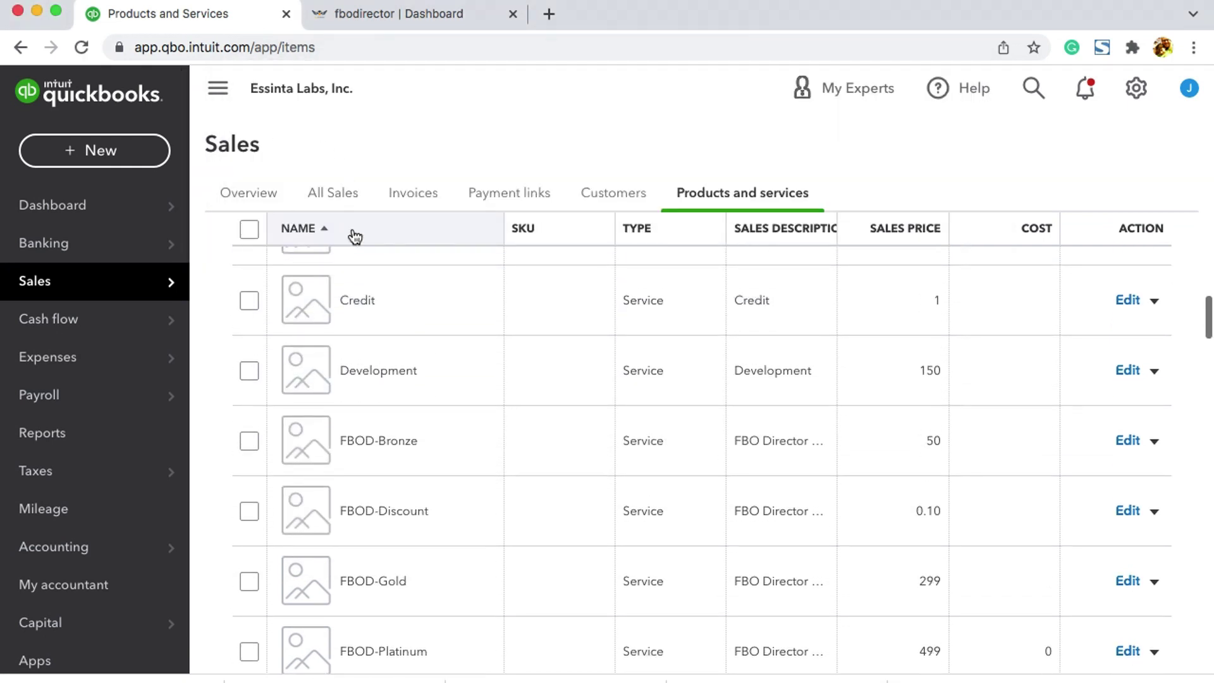
pyautogui.click(548, 14)
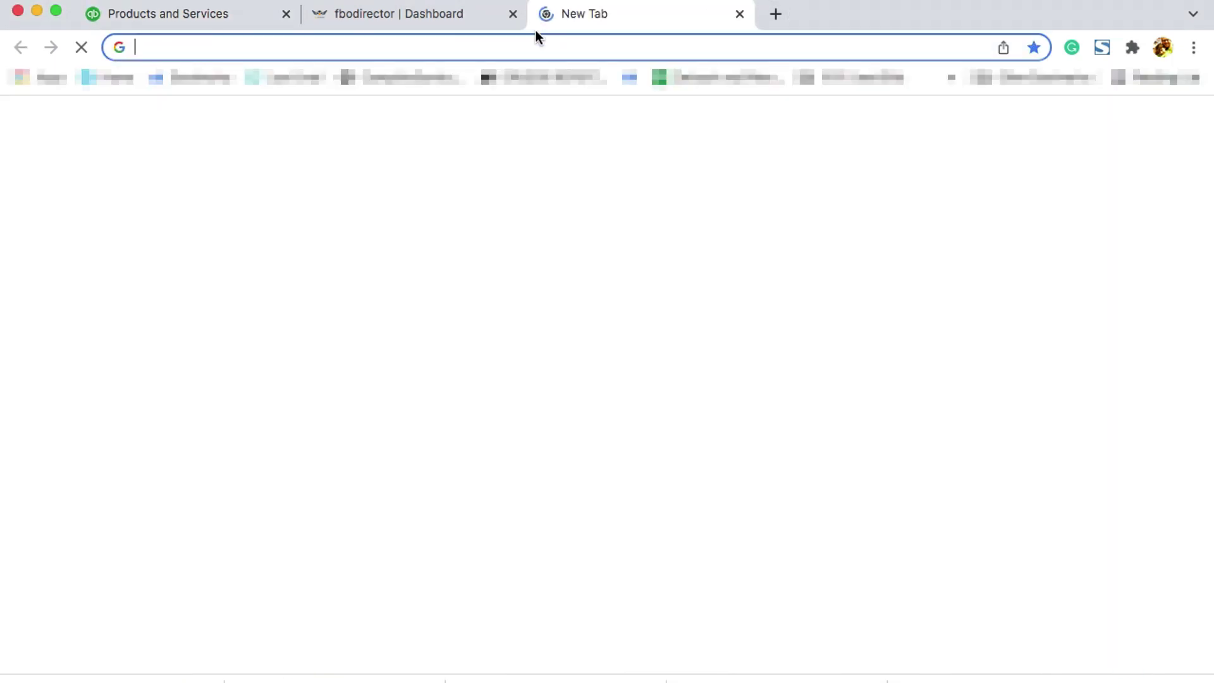
pyautogui.write('qbo')
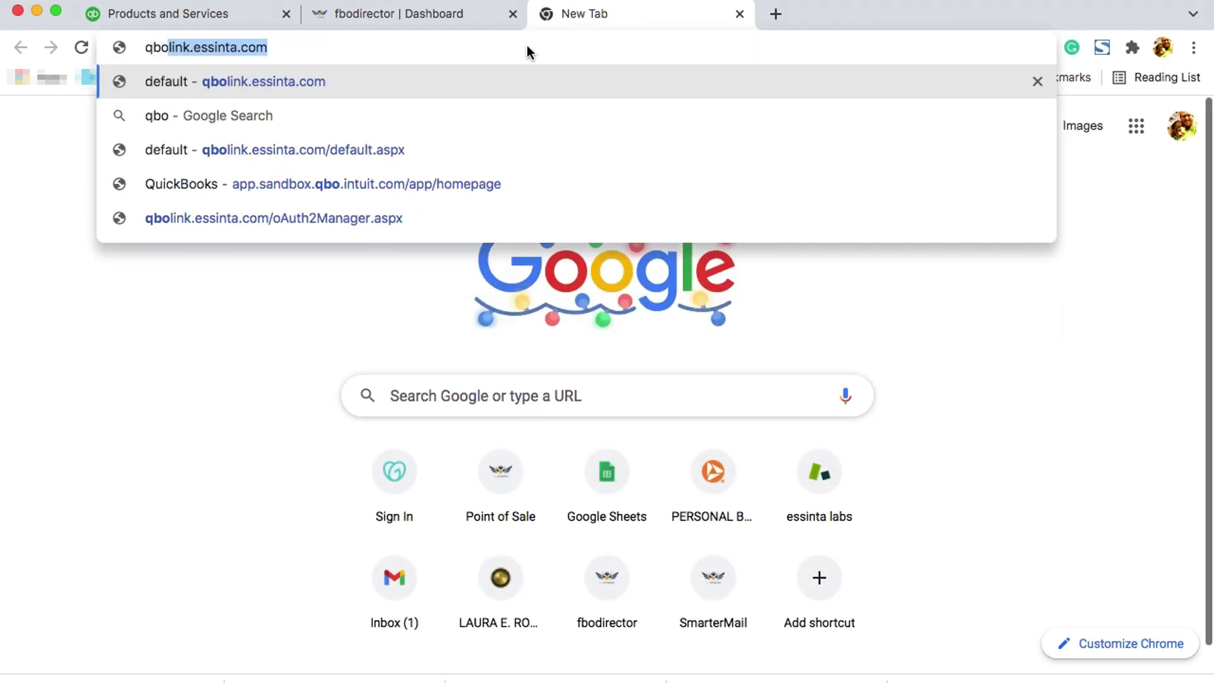
pyautogui.press('Return')
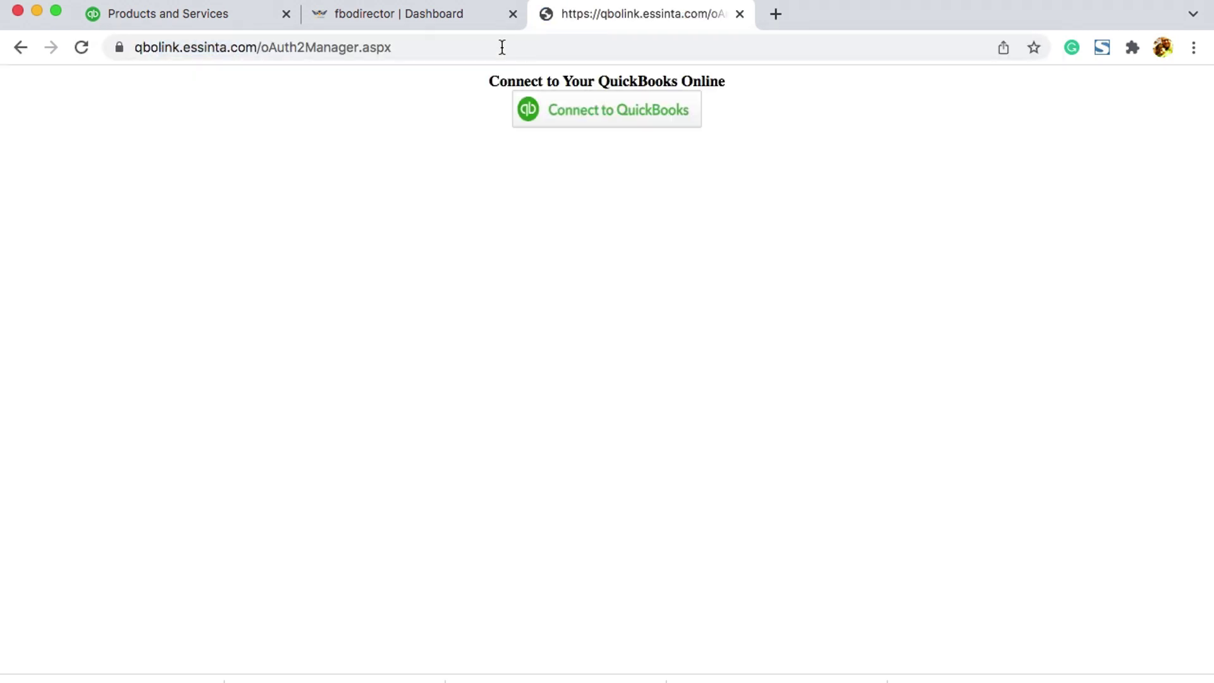
pyautogui.click(588, 112)
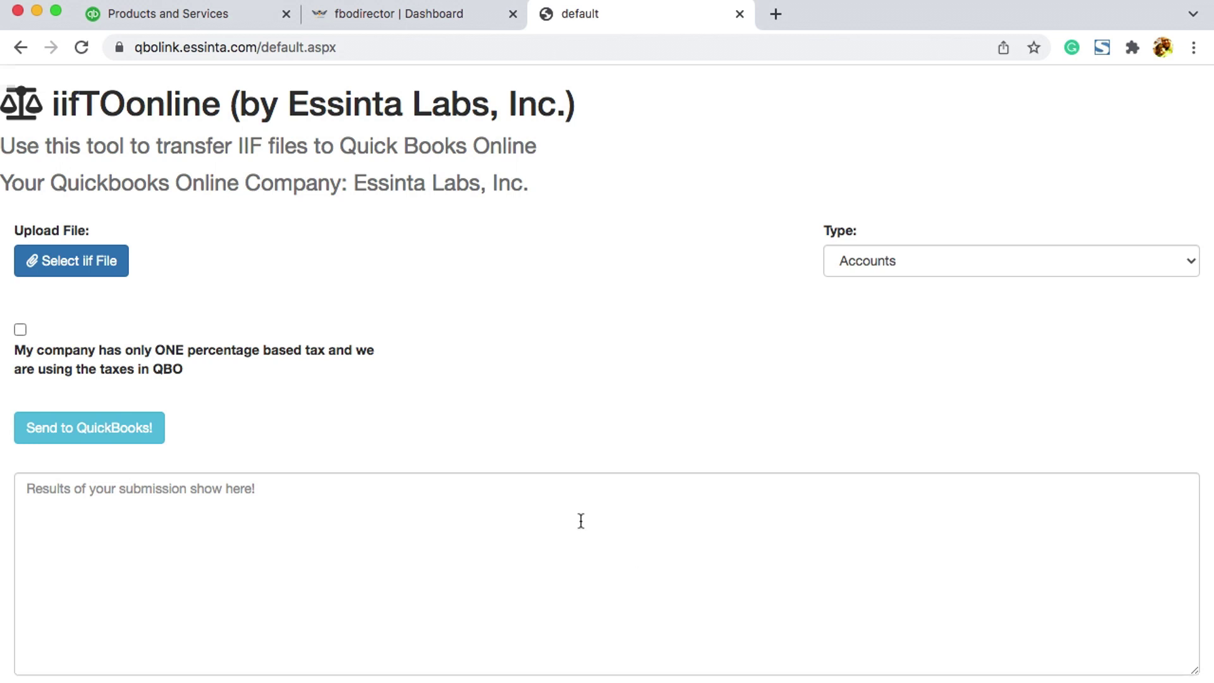
# Step: Select 0001QB_COA20211230071919.iif from Downloads for upload and send it to QuickBooks with the type Accounts
pyautogui.click(85, 266)
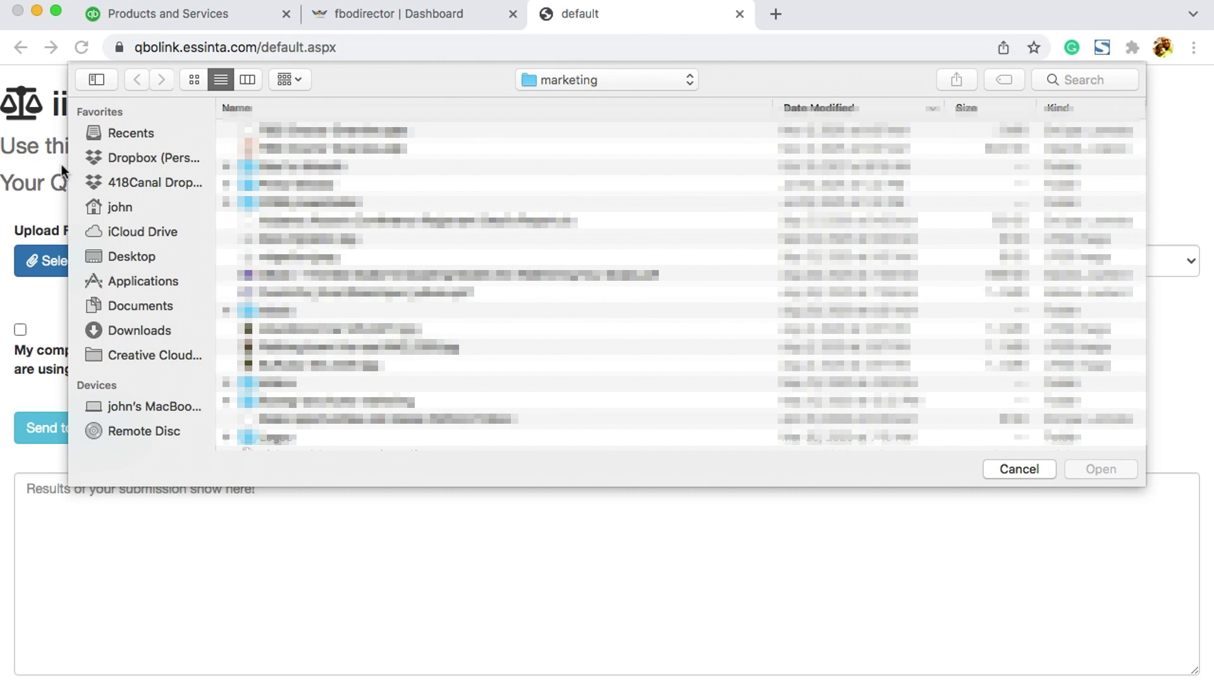
pyautogui.click(1032, 471)
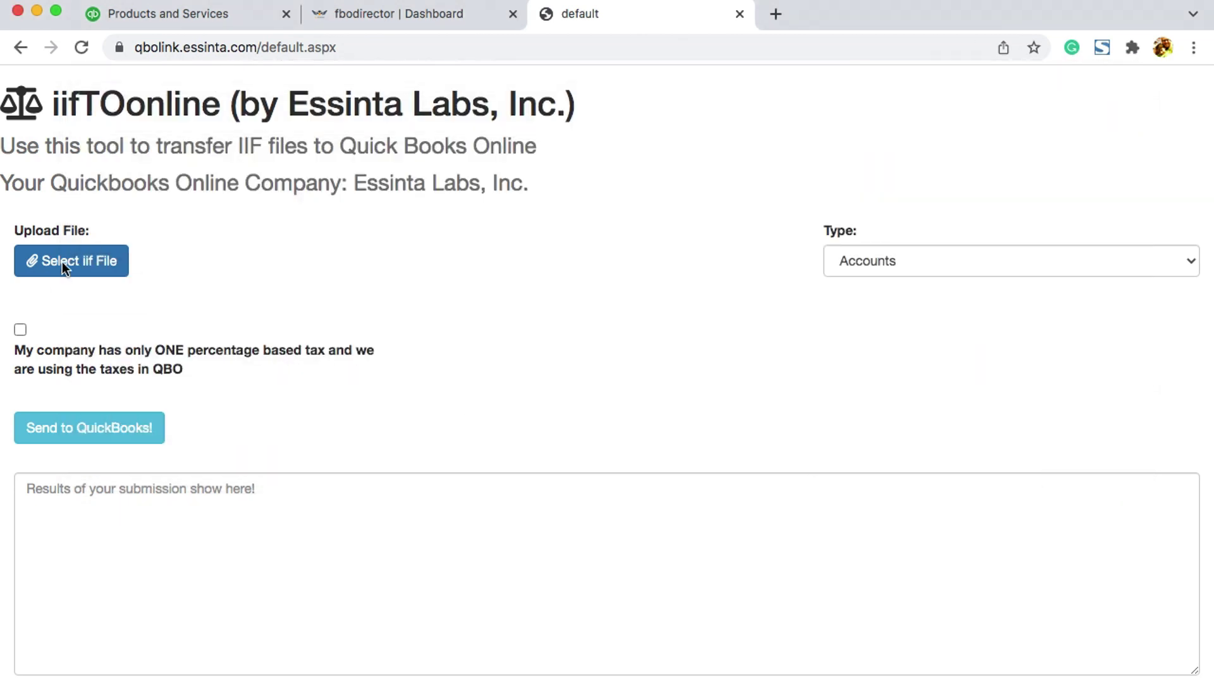
pyautogui.click(62, 261)
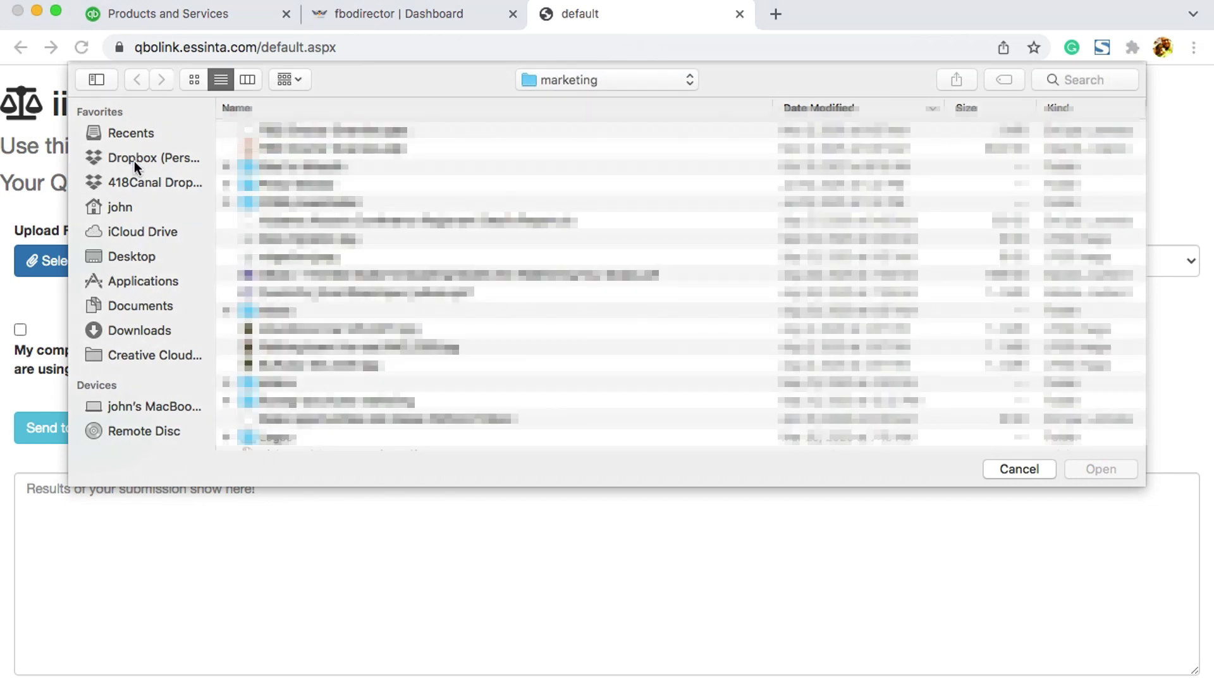
pyautogui.click(141, 331)
pyautogui.doubleClick(387, 185)
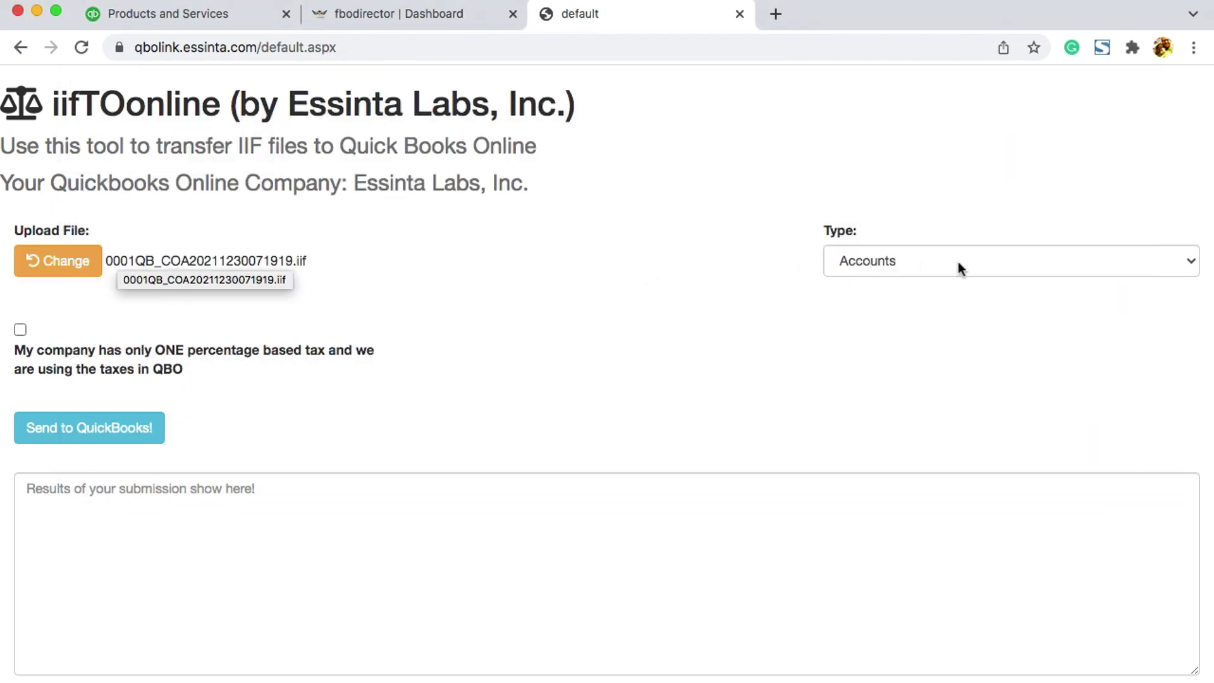
pyautogui.click(78, 438)
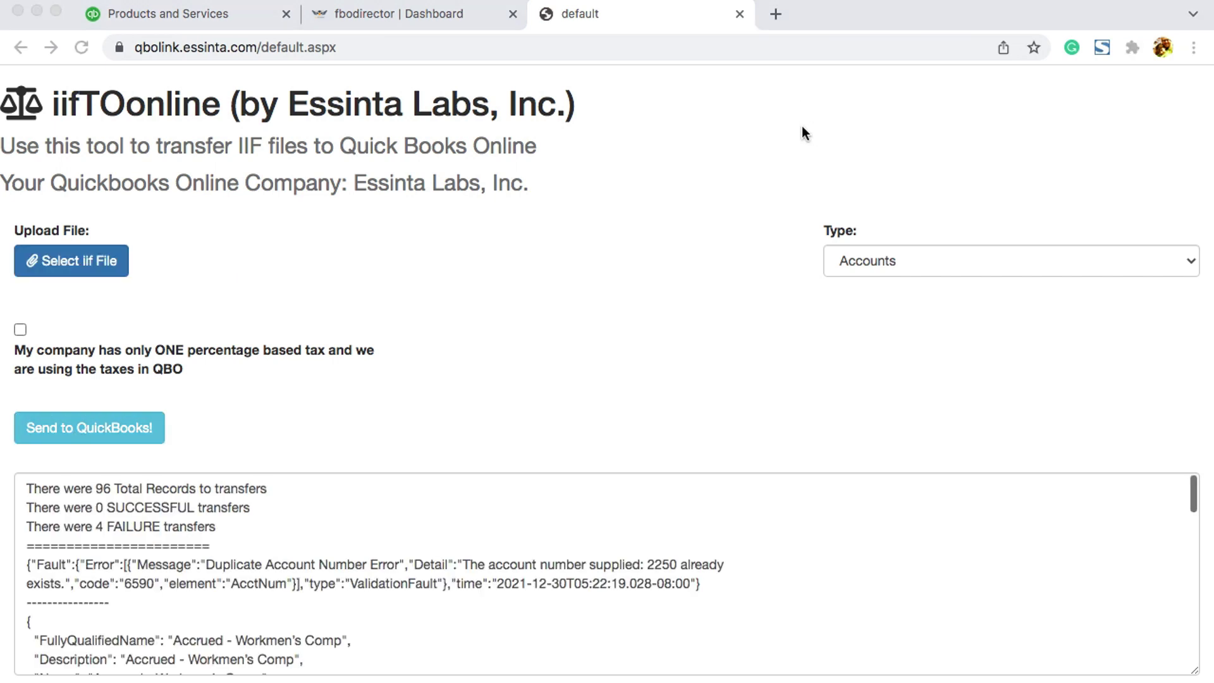
# Step: Examine the results of the accounts transfer, including the error details for each rejected account
pyautogui.scroll(-5, 484, 561)
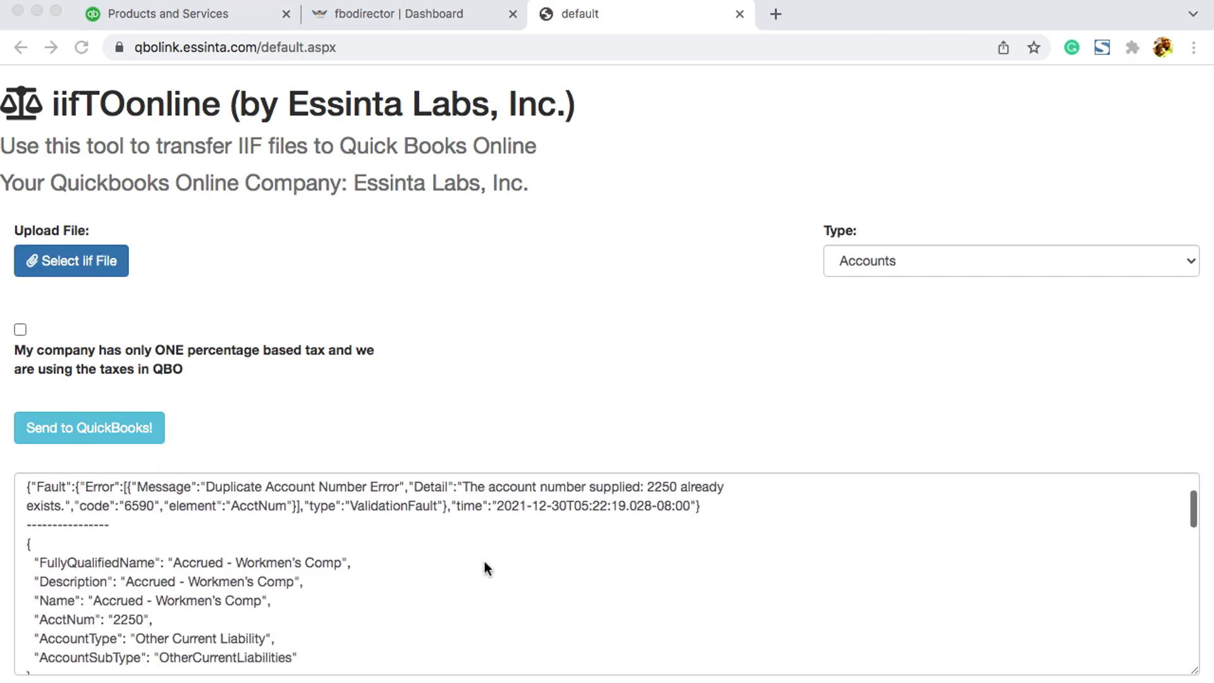
pyautogui.scroll(-7, 484, 566)
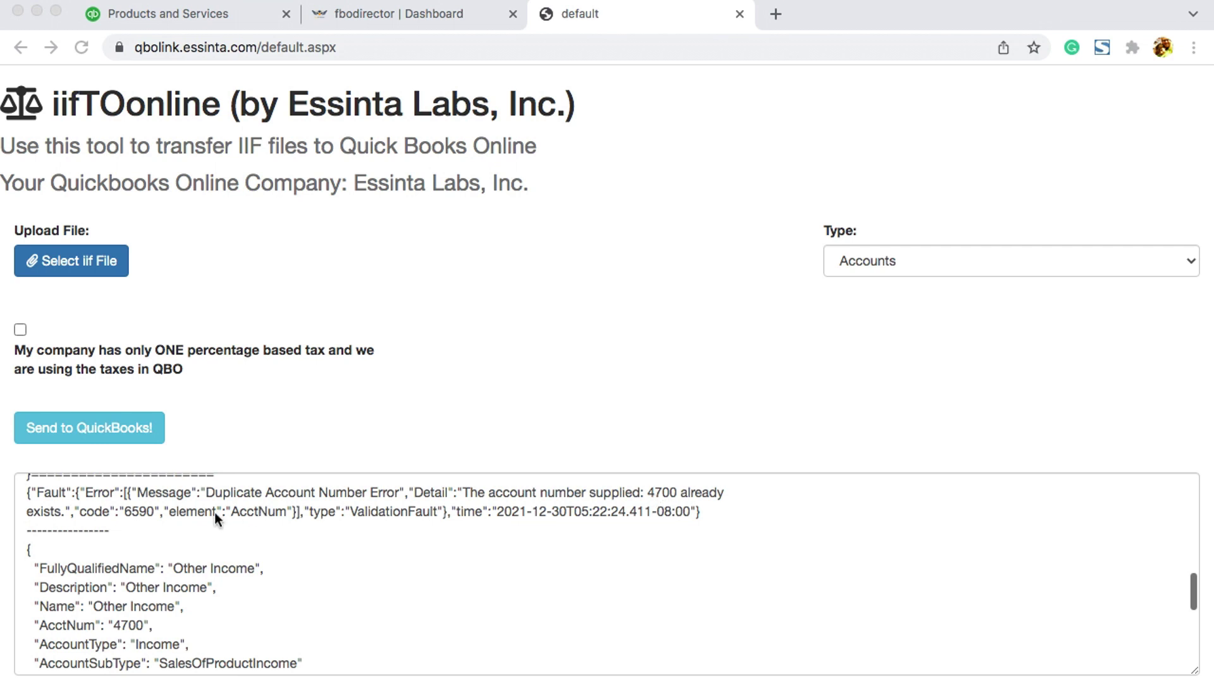
pyautogui.scroll(-3, 310, 539)
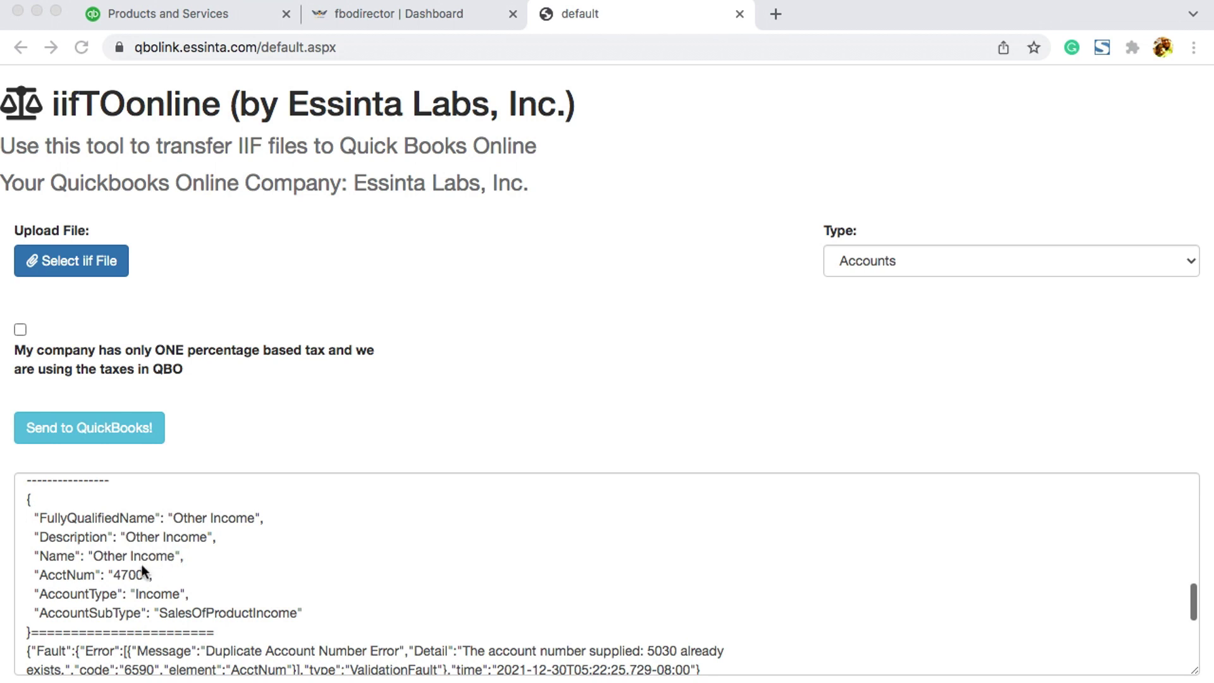
pyautogui.scroll(-5, 201, 518)
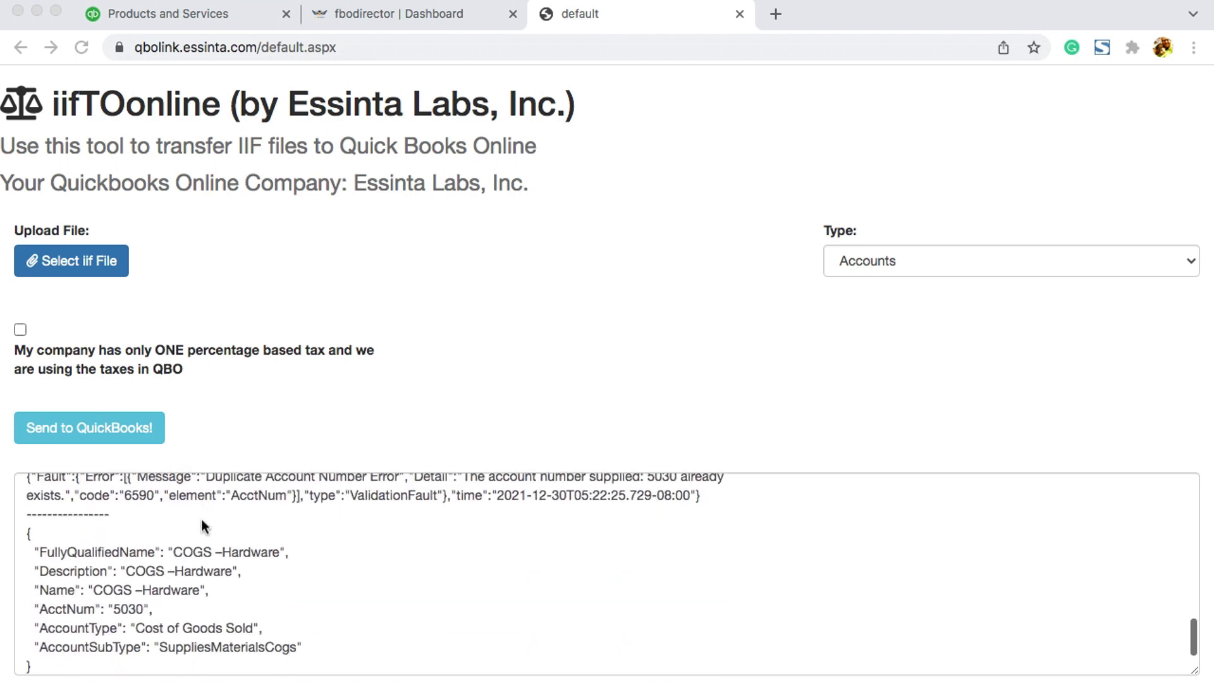
pyautogui.scroll(15, 201, 518)
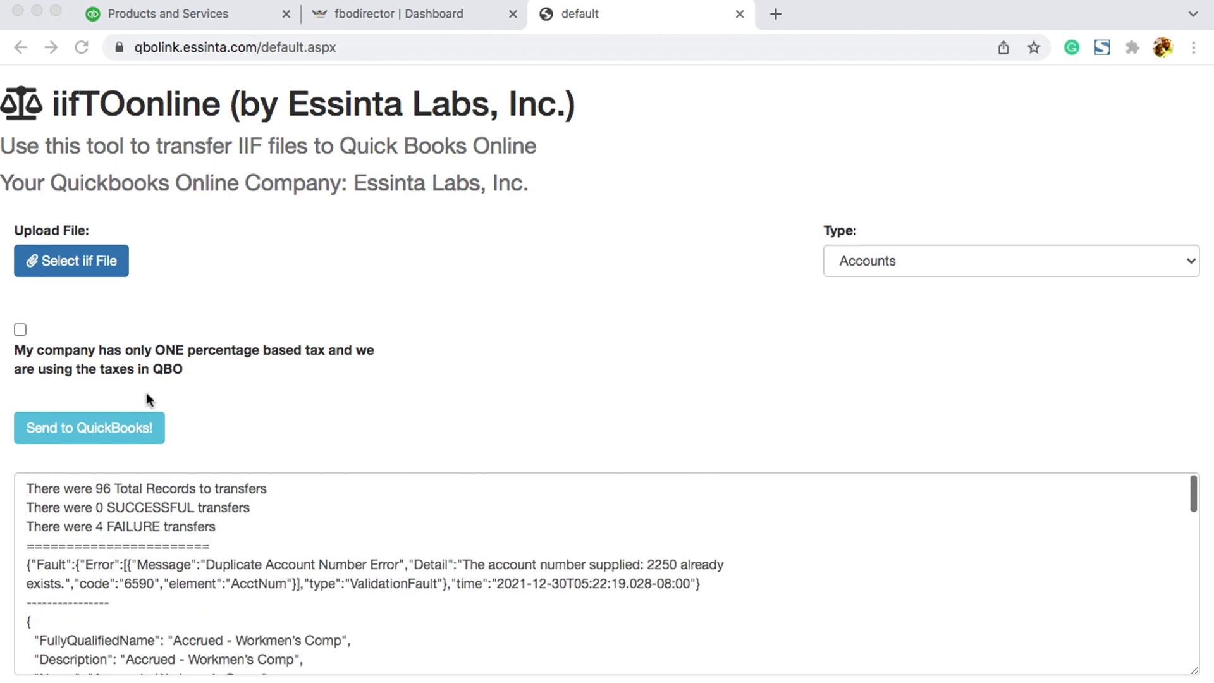
# Step: Select 0001QB_ITEMS20211230071920.iif from Downloads for upload and send it to QuickBooks with the type Items
pyautogui.click(73, 257)
pyautogui.click(69, 259)
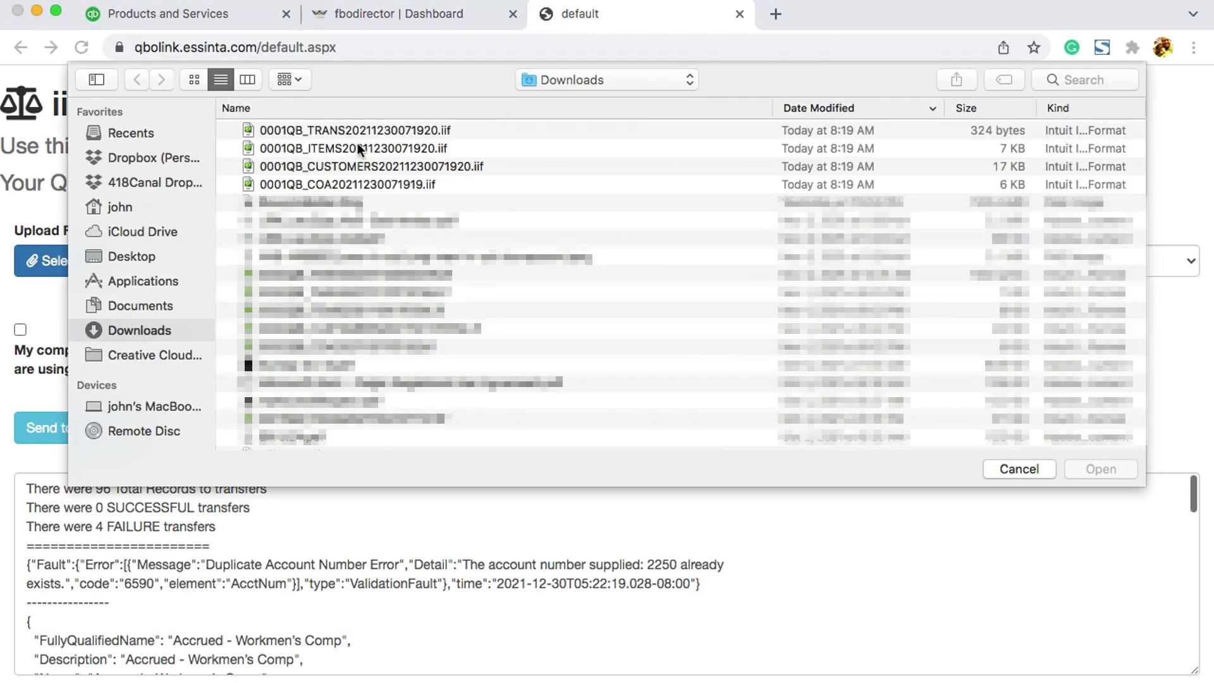
pyautogui.doubleClick(358, 146)
pyautogui.click(969, 265)
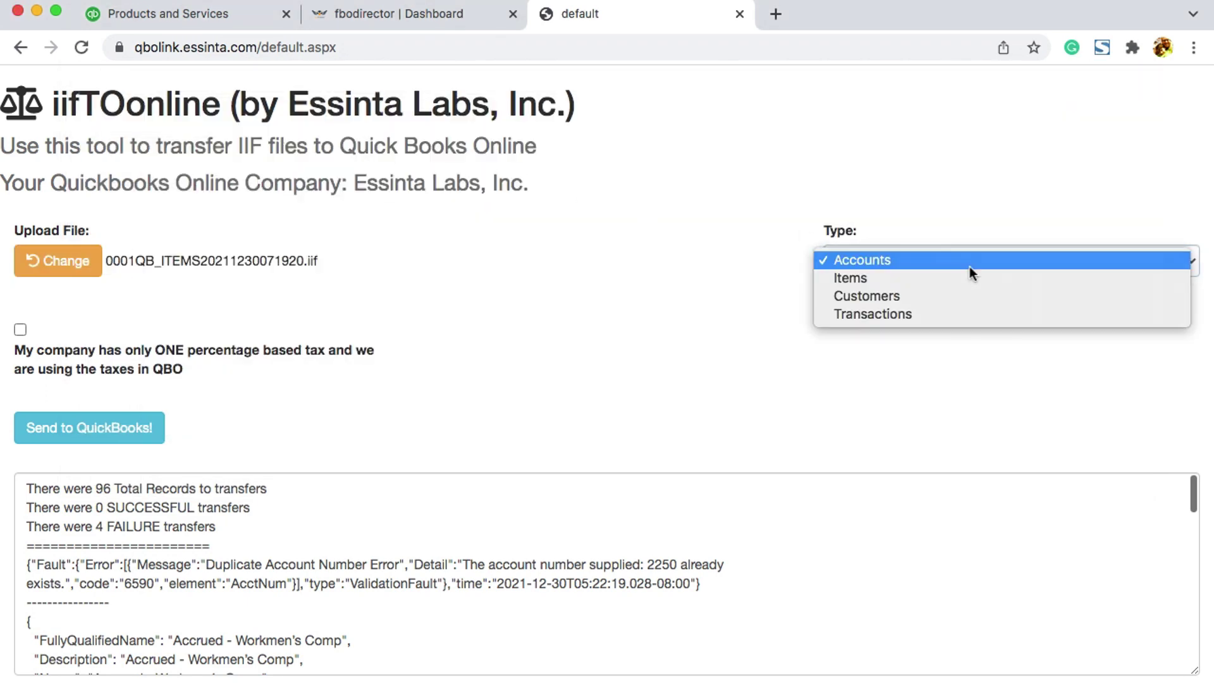
pyautogui.click(956, 276)
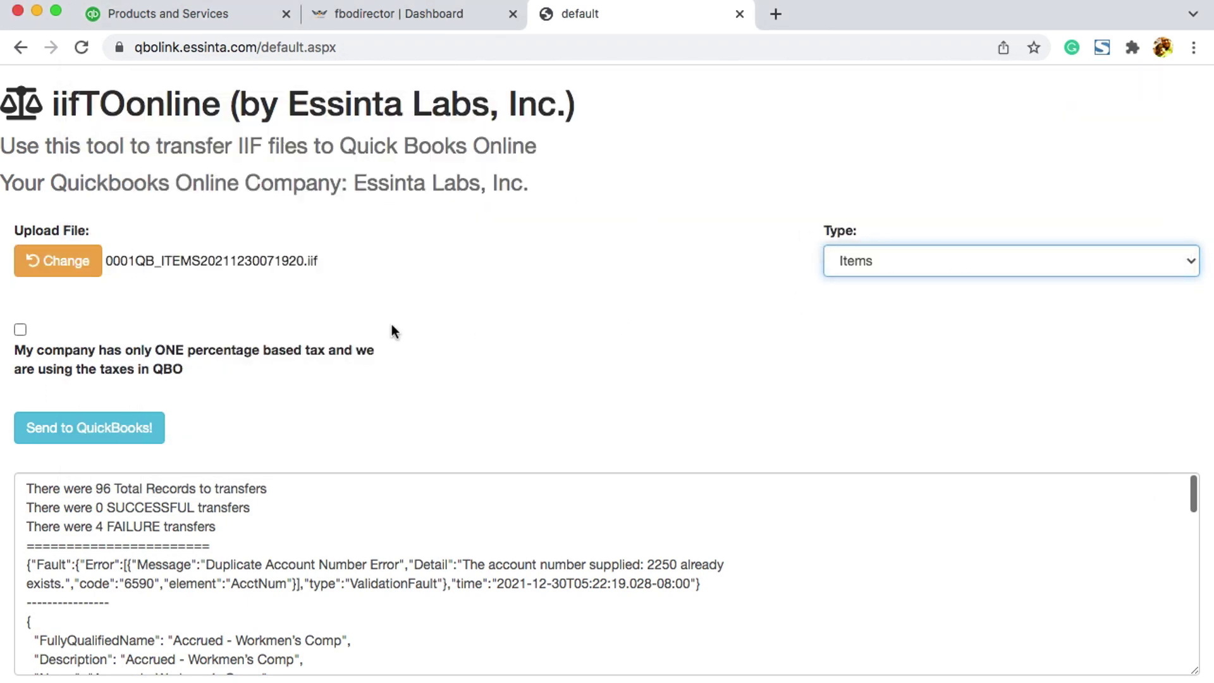
pyautogui.click(121, 427)
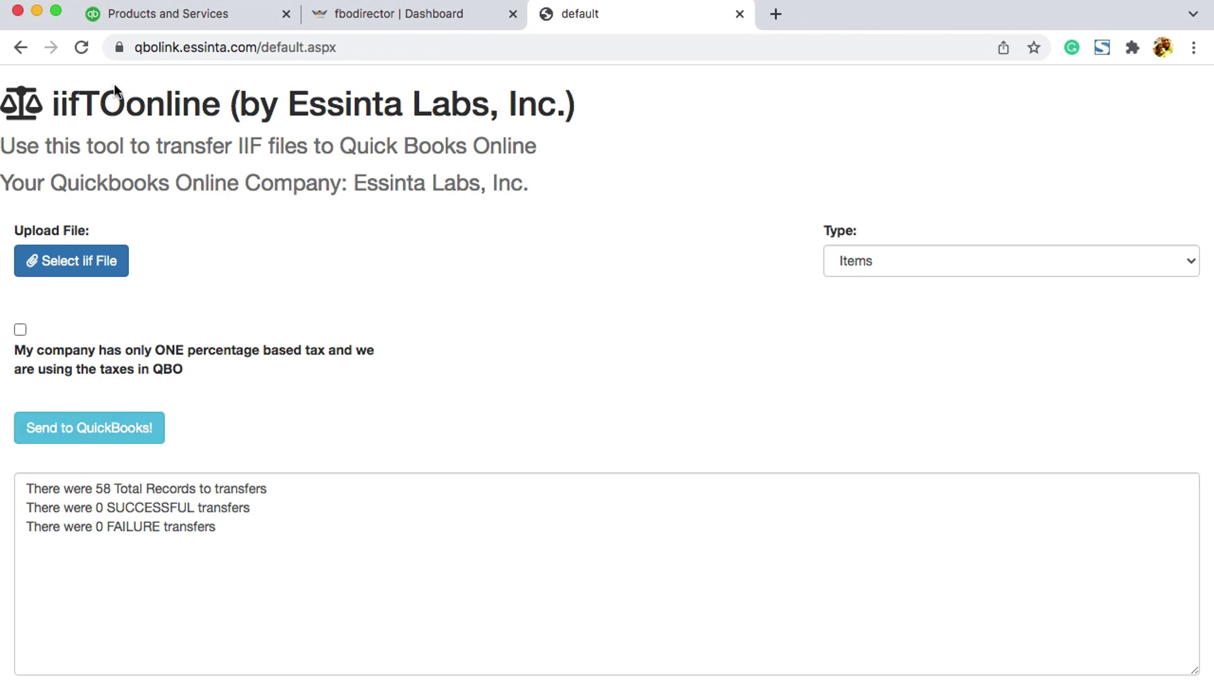
# Step: Switch to QuickBooks Online, reload the products and services list and look through the items
pyautogui.click(152, 14)
pyautogui.click(81, 48)
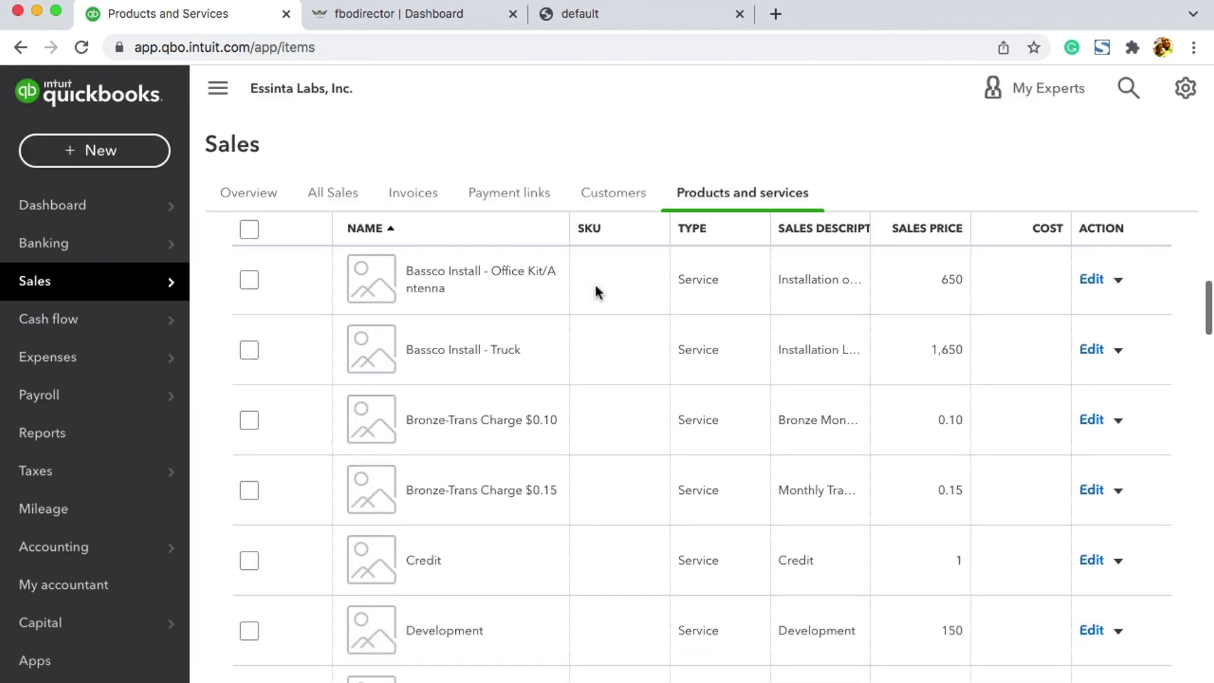
pyautogui.scroll(-6, 543, 610)
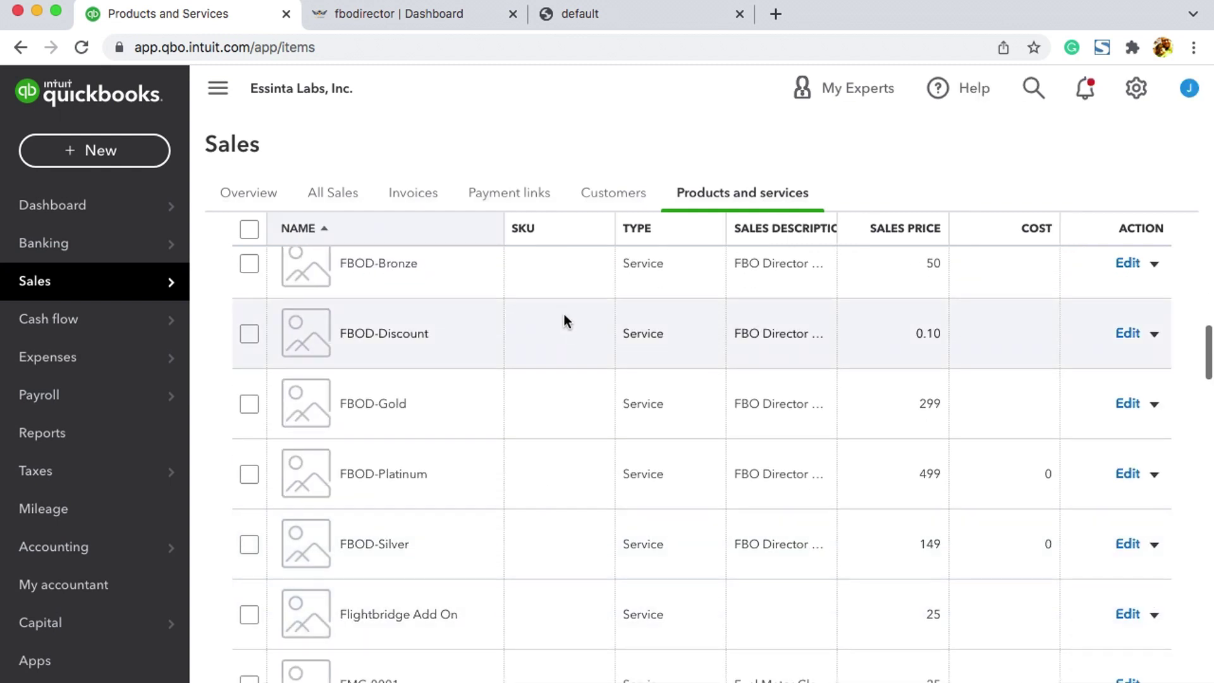
pyautogui.scroll(5, 564, 314)
pyautogui.scroll(3, 566, 321)
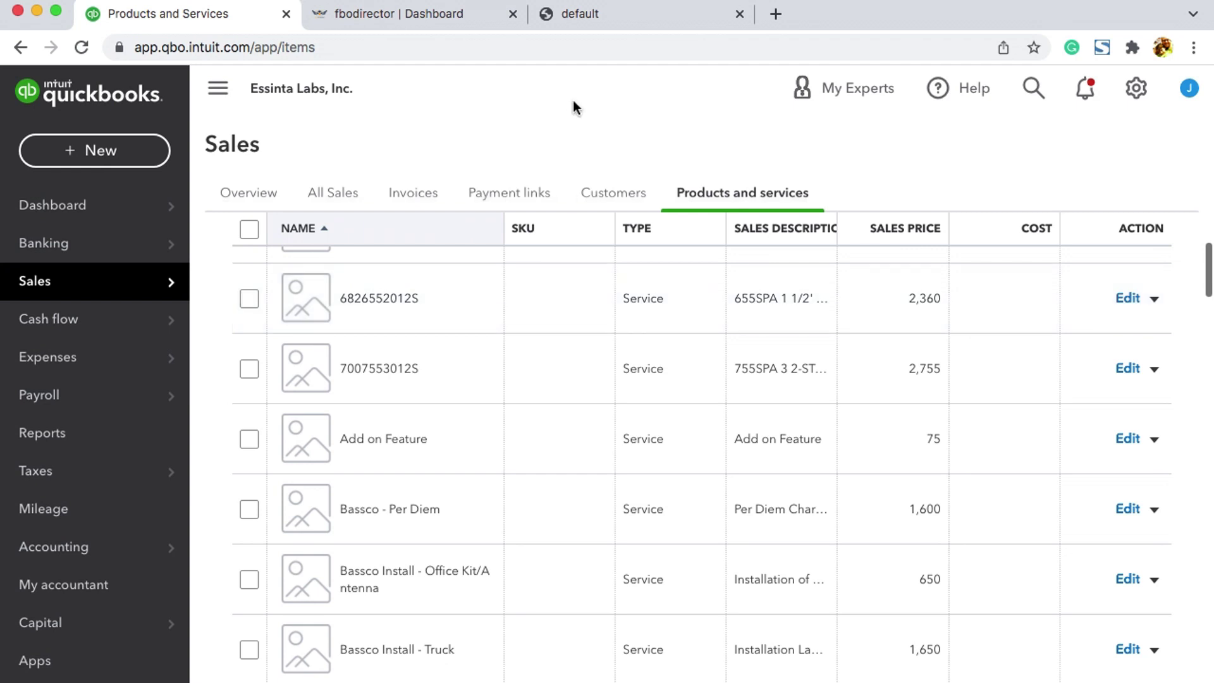
# Step: Switch back to iifTOonline, select 0001QB_CUSTOMERS20211230071920.iif from Downloads and send it to QuickBooks with the type Customers
pyautogui.click(590, 15)
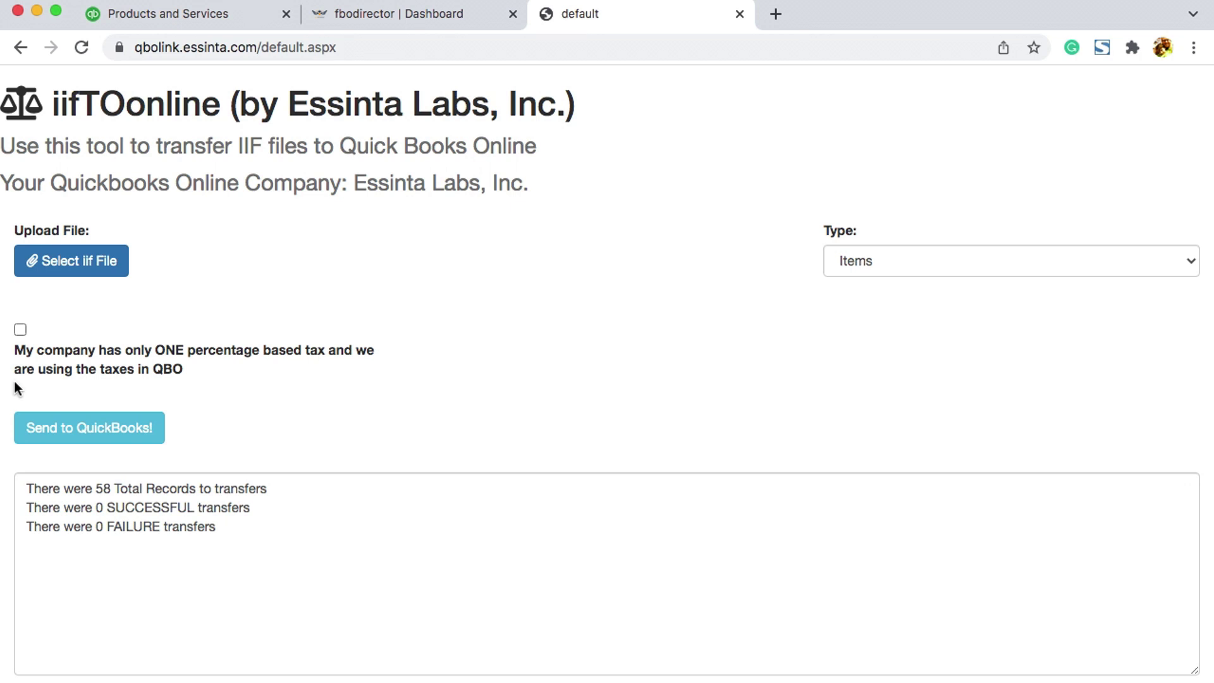
pyautogui.click(67, 260)
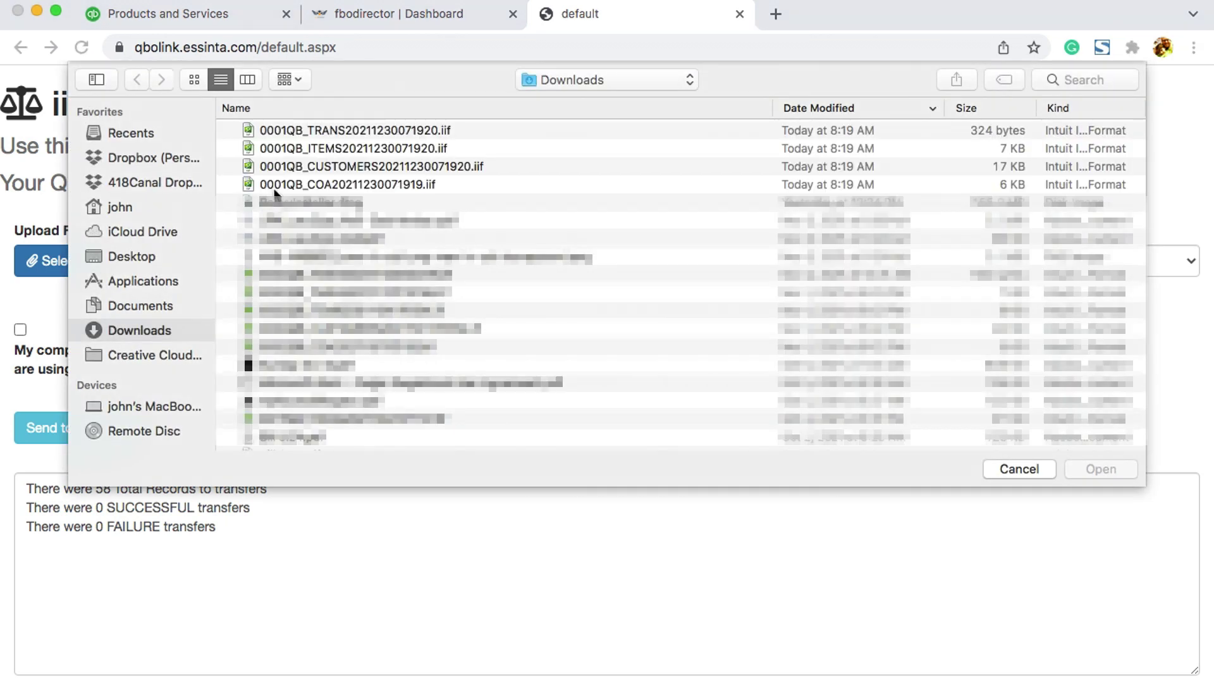
pyautogui.doubleClick(322, 161)
pyautogui.click(868, 265)
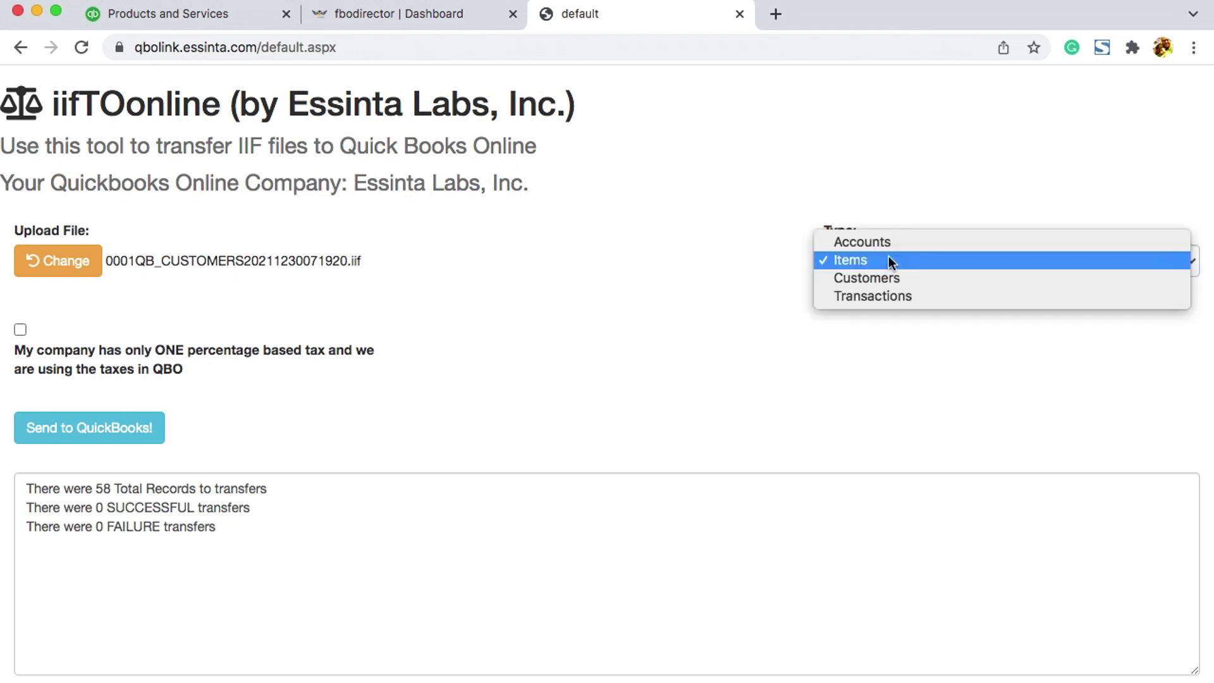
pyautogui.click(889, 278)
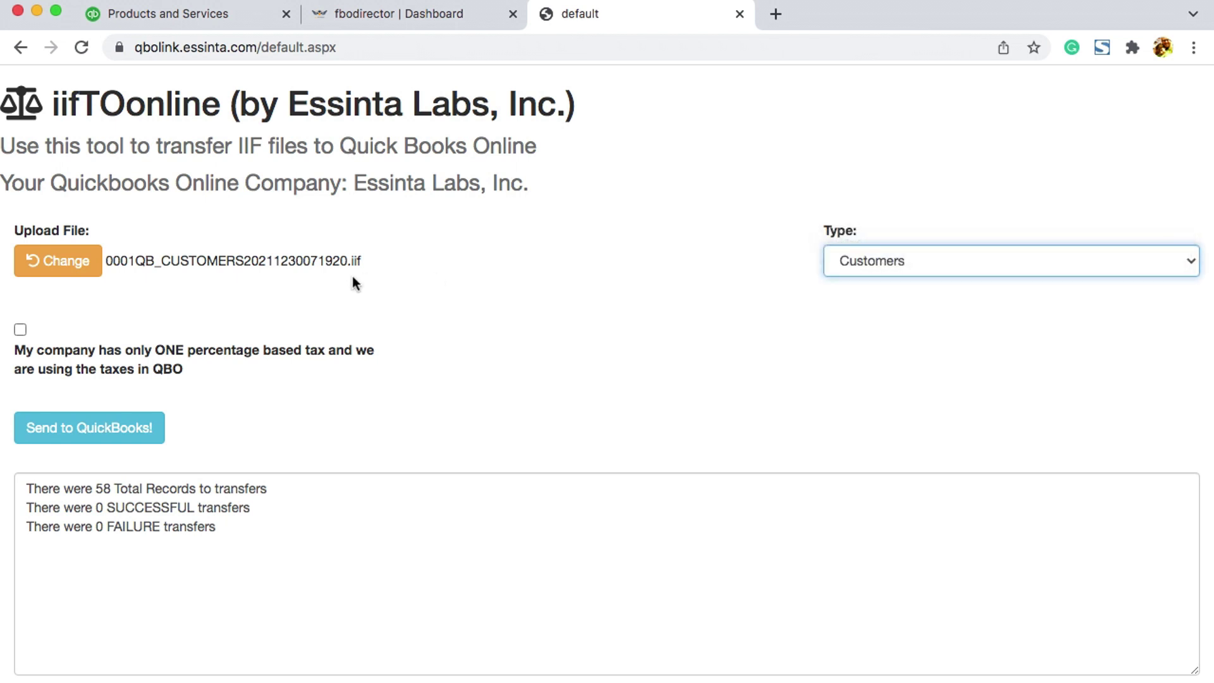
pyautogui.click(104, 431)
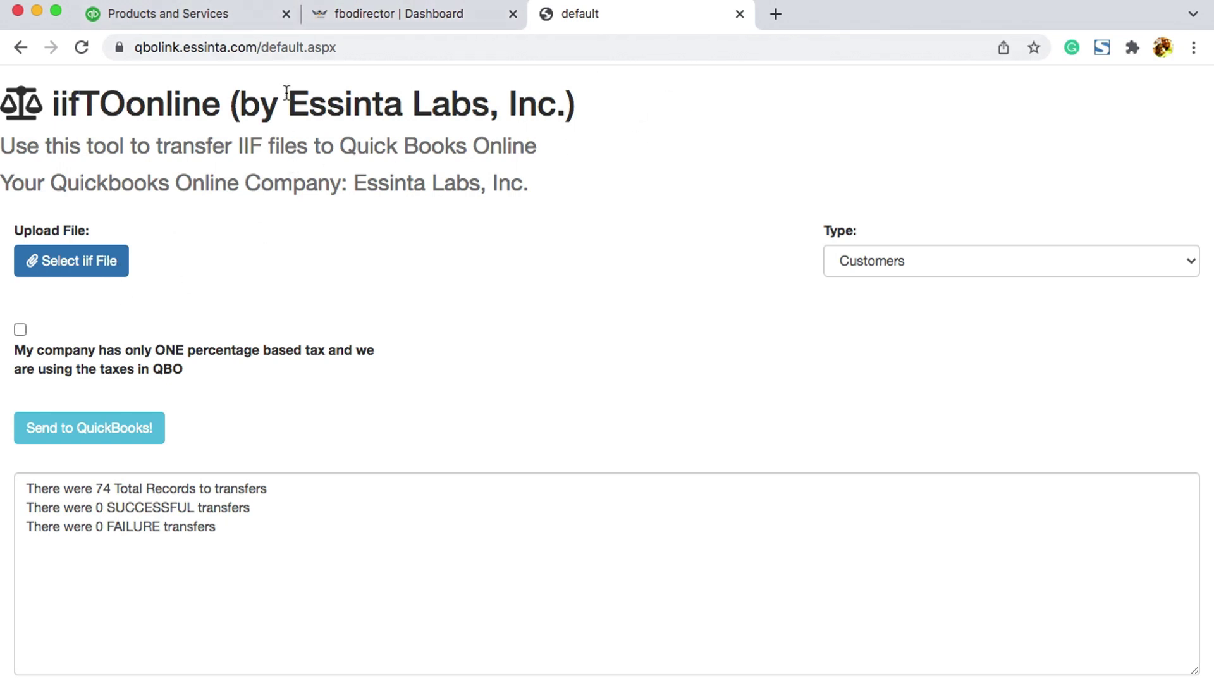
# Step: Switch to FBO Director and run the customer sales report by customer with the date range This Year
pyautogui.click(222, 15)
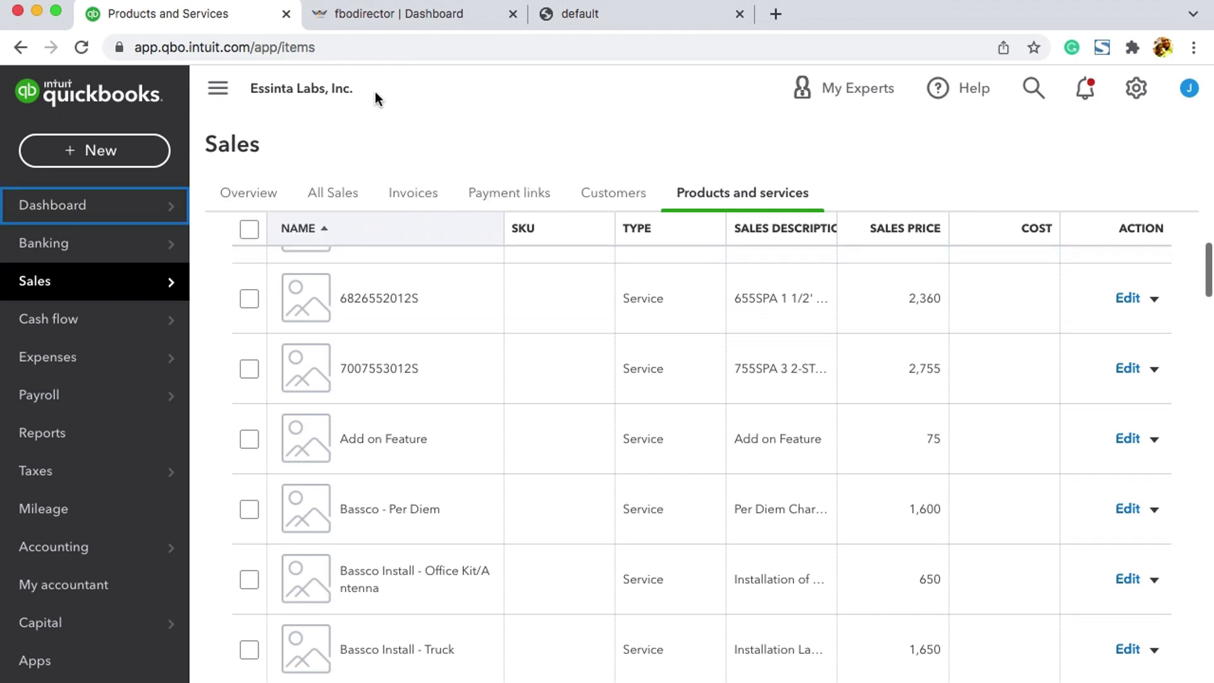
pyautogui.moveTo(161, 245)
pyautogui.click(435, 16)
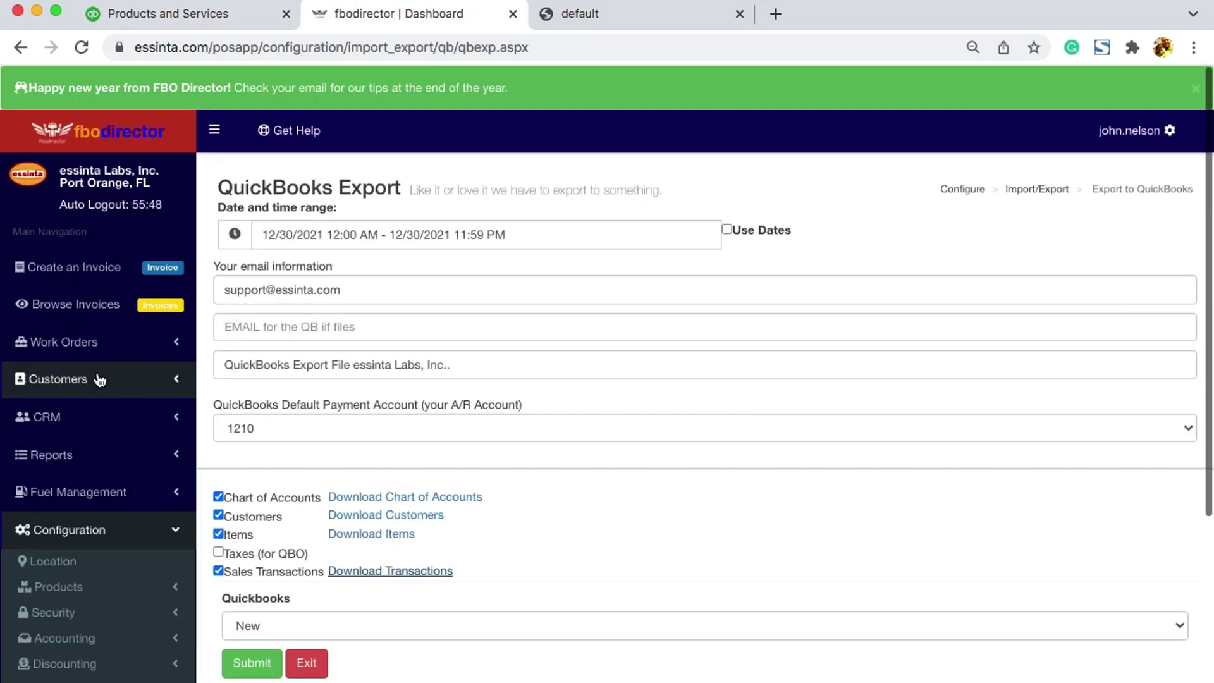
pyautogui.click(72, 456)
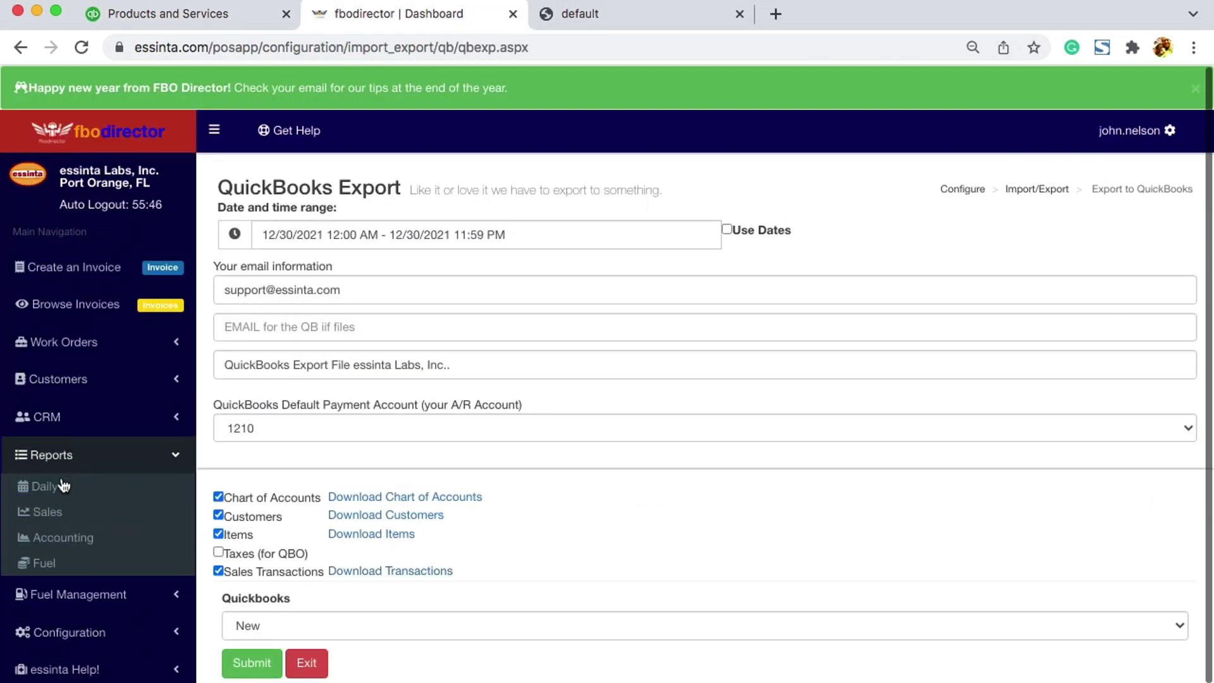
pyautogui.click(60, 514)
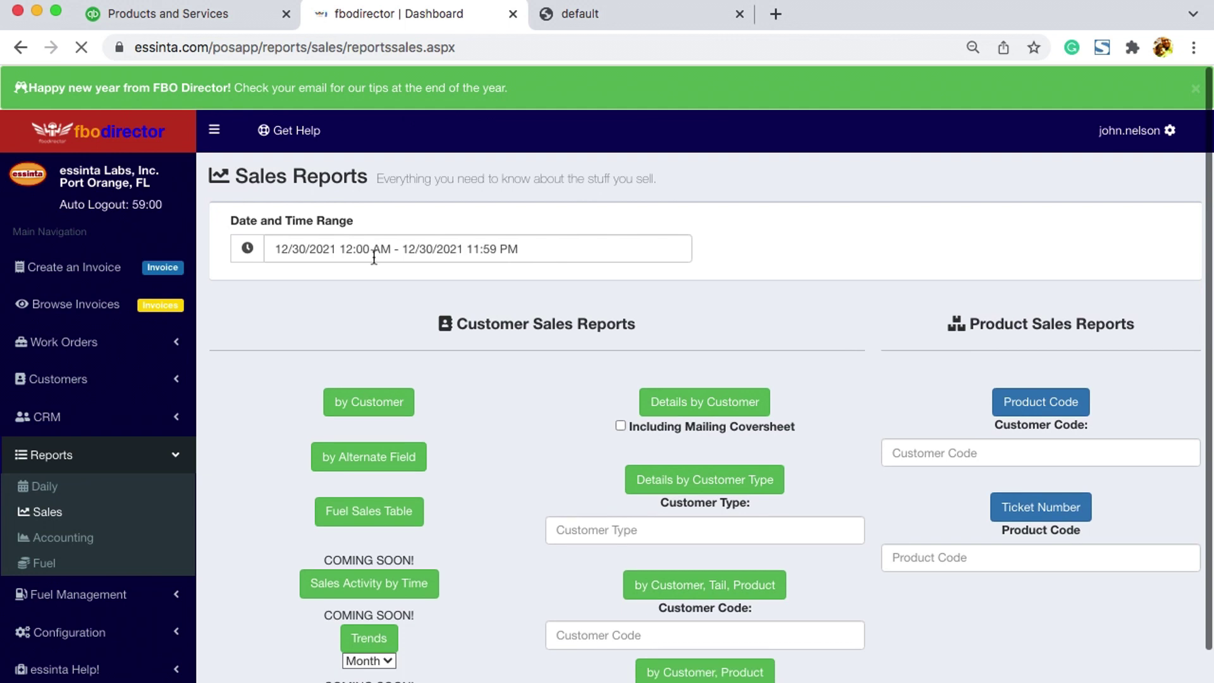
pyautogui.click(349, 248)
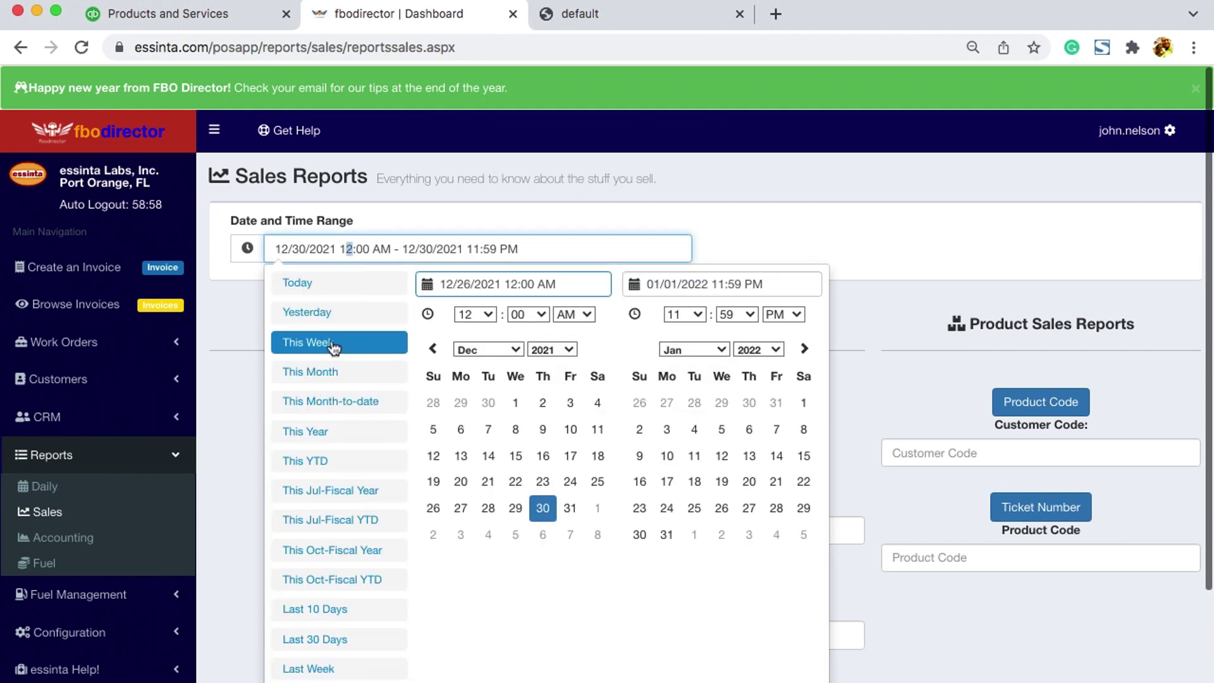
pyautogui.click(329, 430)
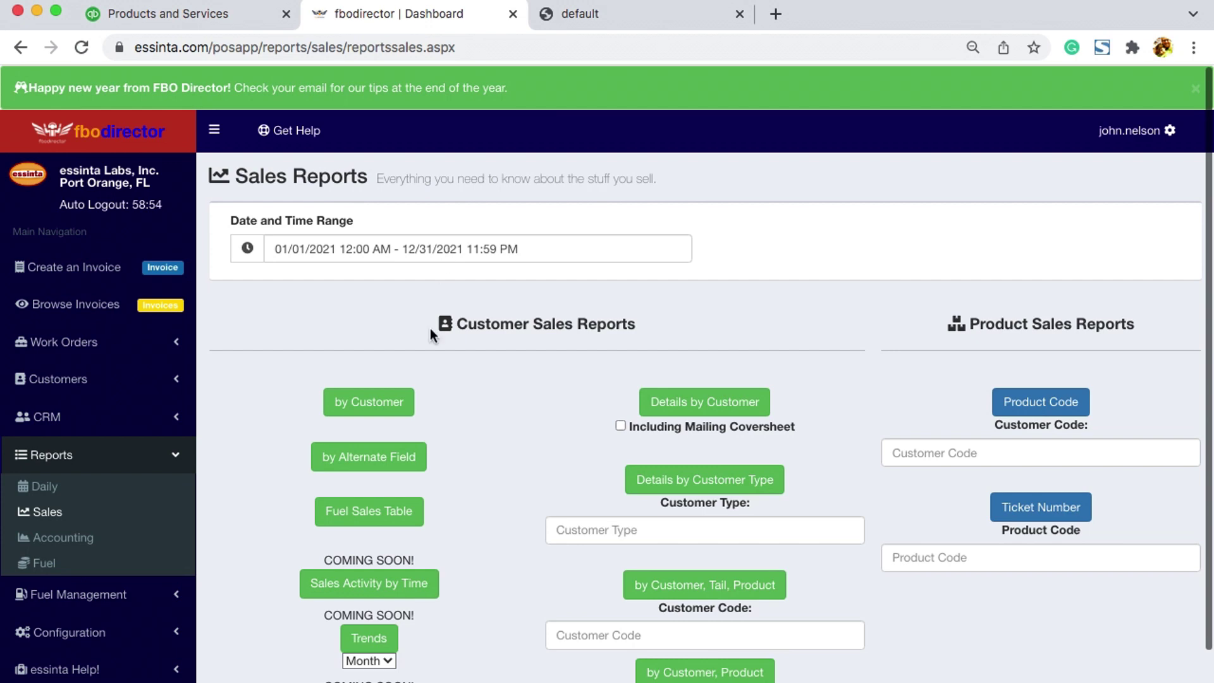
pyautogui.click(391, 403)
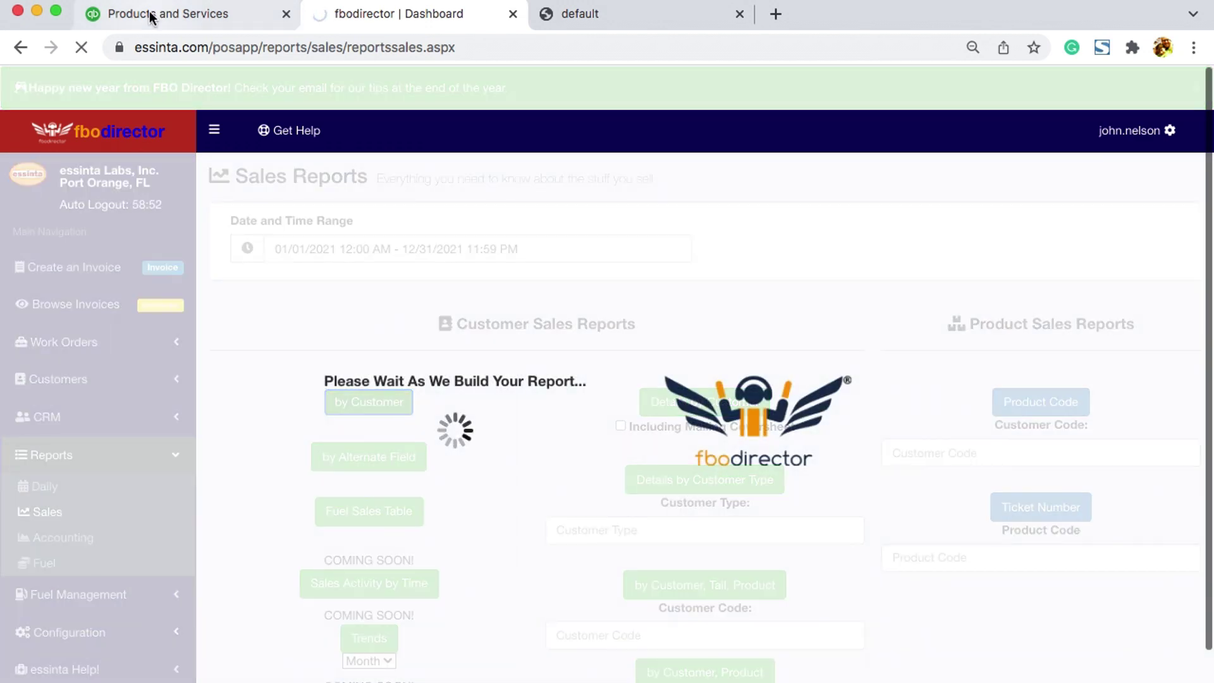
# Step: Switch to QuickBooks Online and open the Sales by Customer Summary from the standard reports
pyautogui.click(149, 16)
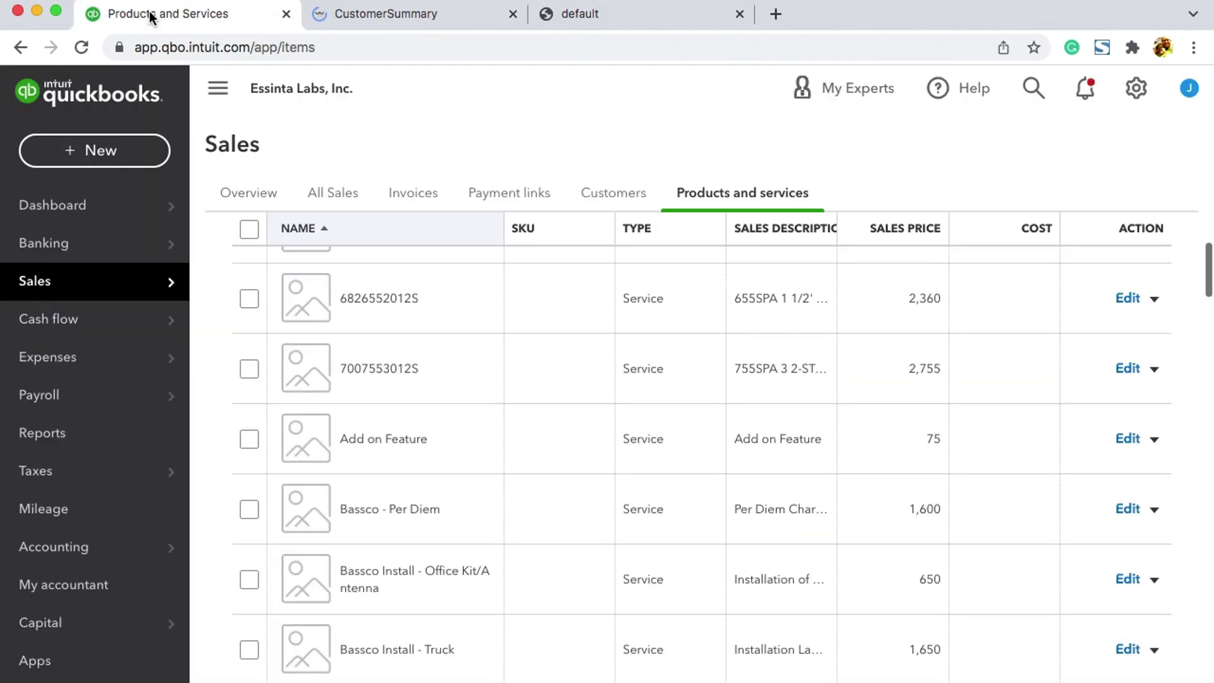
pyautogui.click(64, 435)
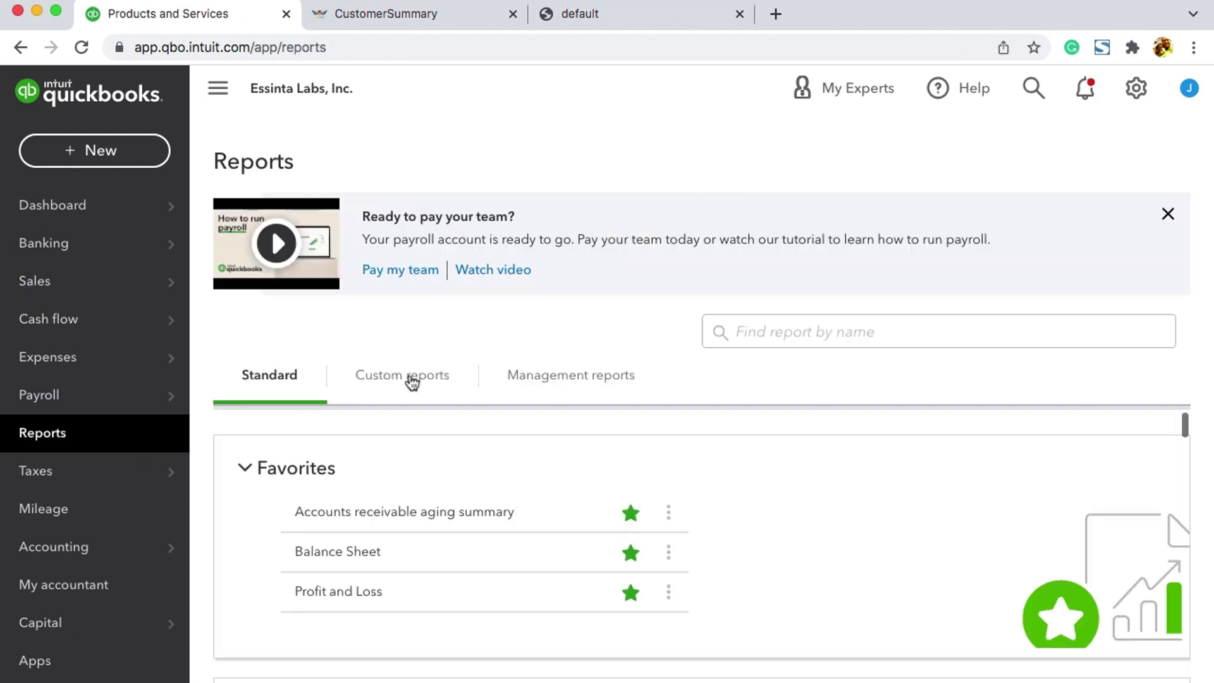
pyautogui.scroll(-2, 506, 550)
pyautogui.scroll(-5, 502, 540)
pyautogui.scroll(-4, 826, 601)
pyautogui.scroll(-8, 825, 601)
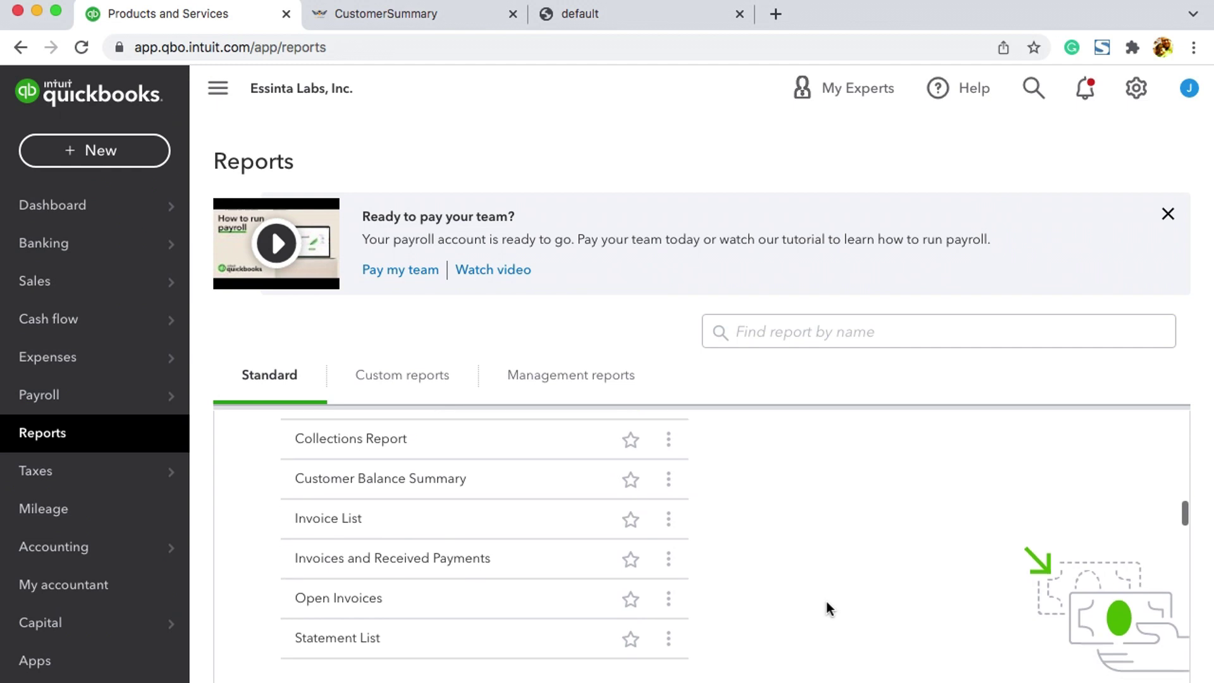
pyautogui.scroll(-5, 826, 602)
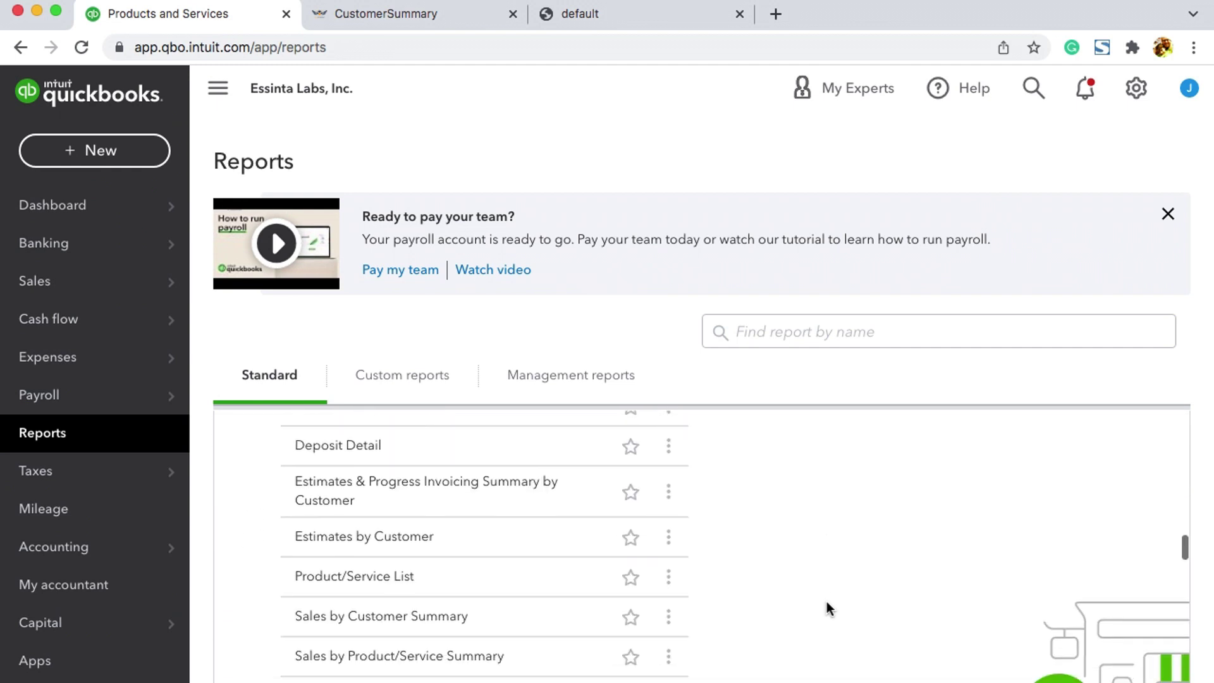
pyautogui.click(325, 618)
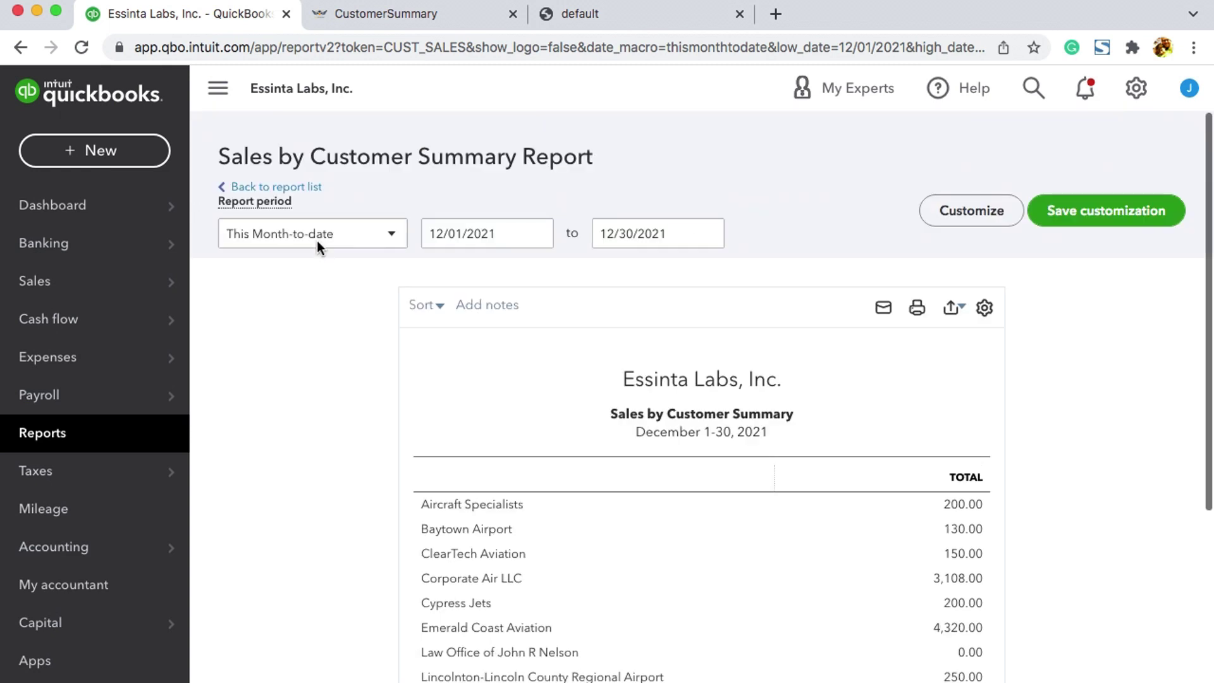
# Step: Set the Sales by Customer Summary period to This Year and compare it with FBO Director's Customer Summary Report
pyautogui.click(328, 244)
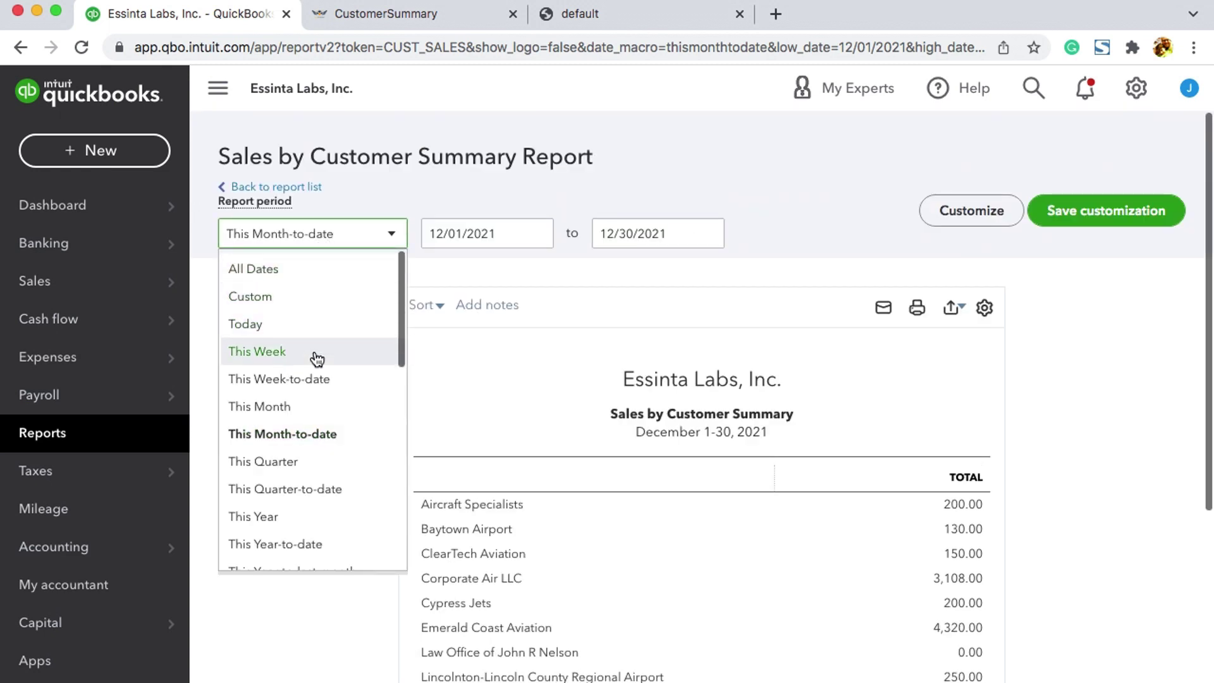
pyautogui.click(299, 524)
pyautogui.scroll(-3, 306, 452)
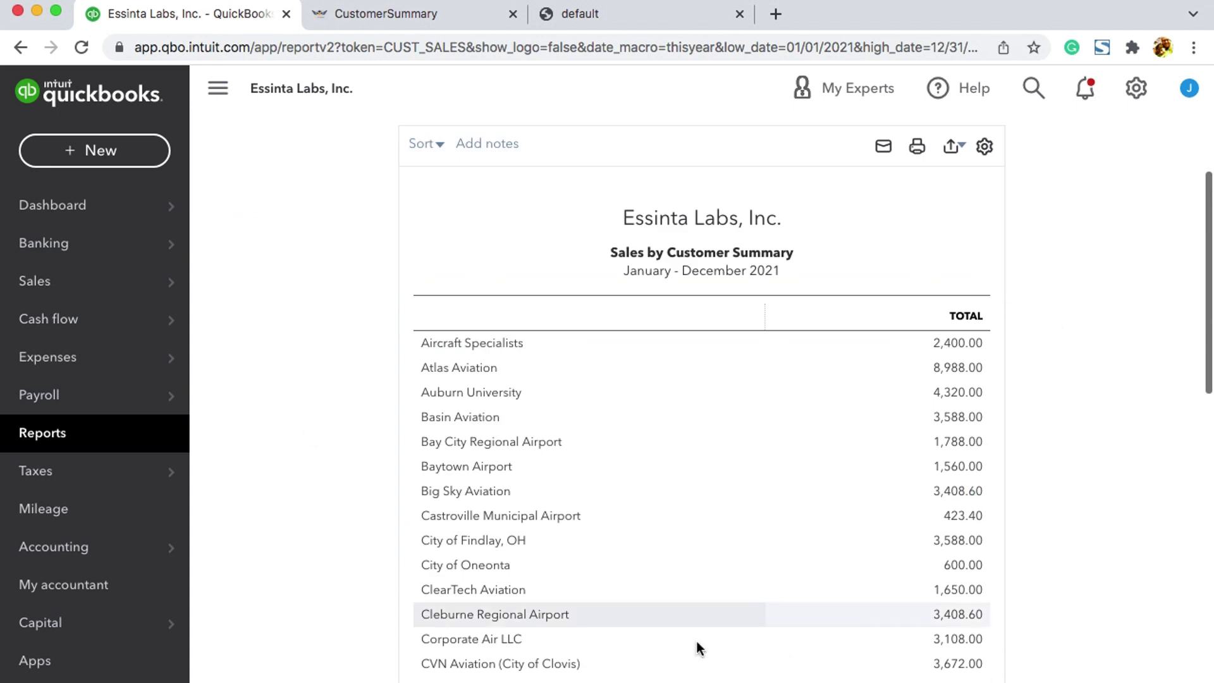
pyautogui.click(447, 20)
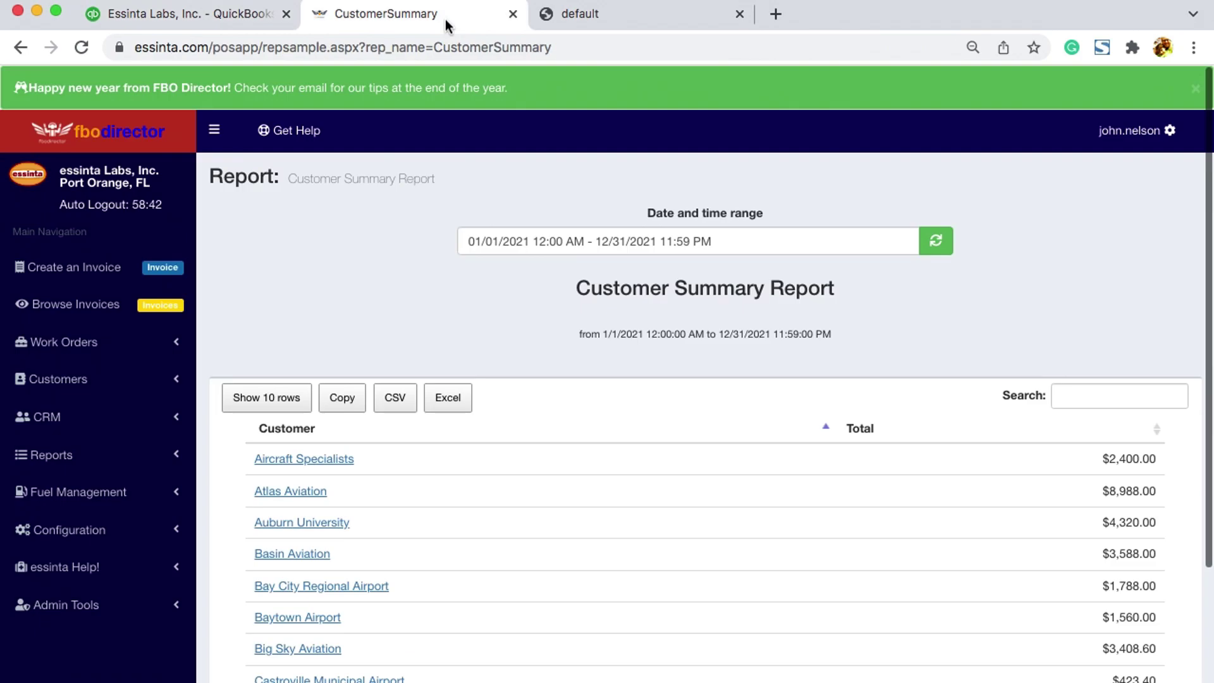